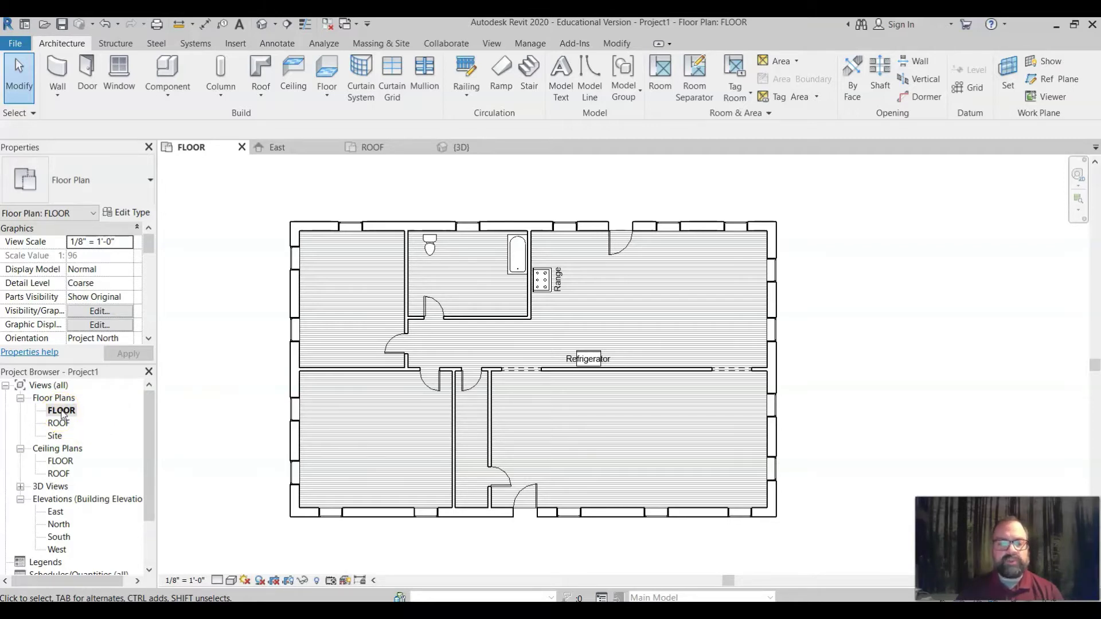
Duplicate the FLOOR plan view and rename the copy 'ELECTRICAL - FLOOR'
{"action": "right_click", "coordinate": [63, 411]}
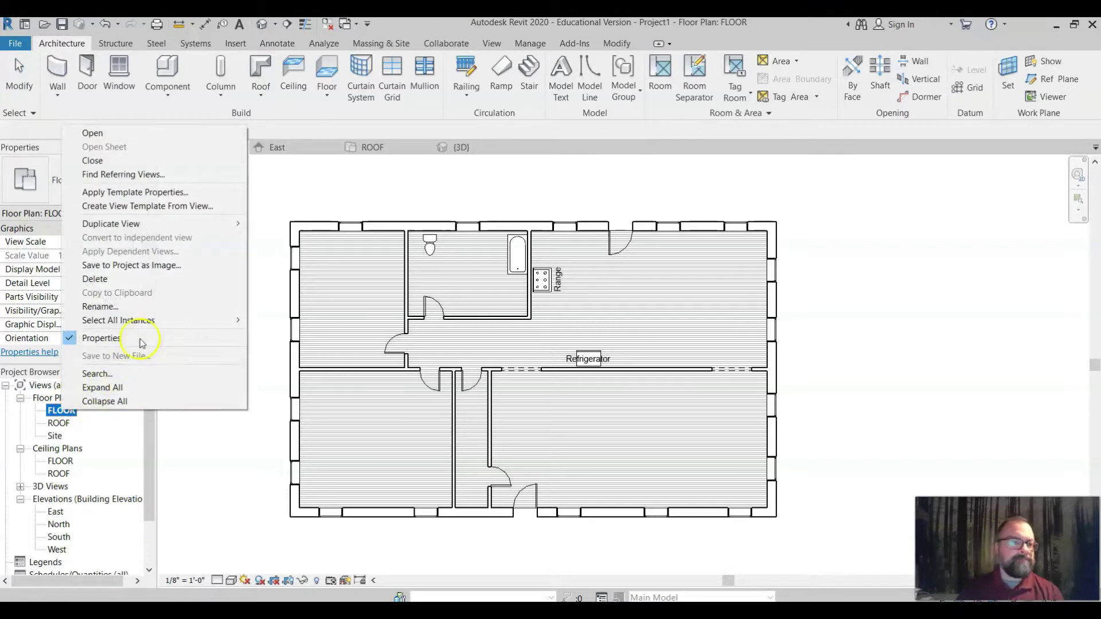
{"action": "mouse_move", "coordinate": [152, 226]}
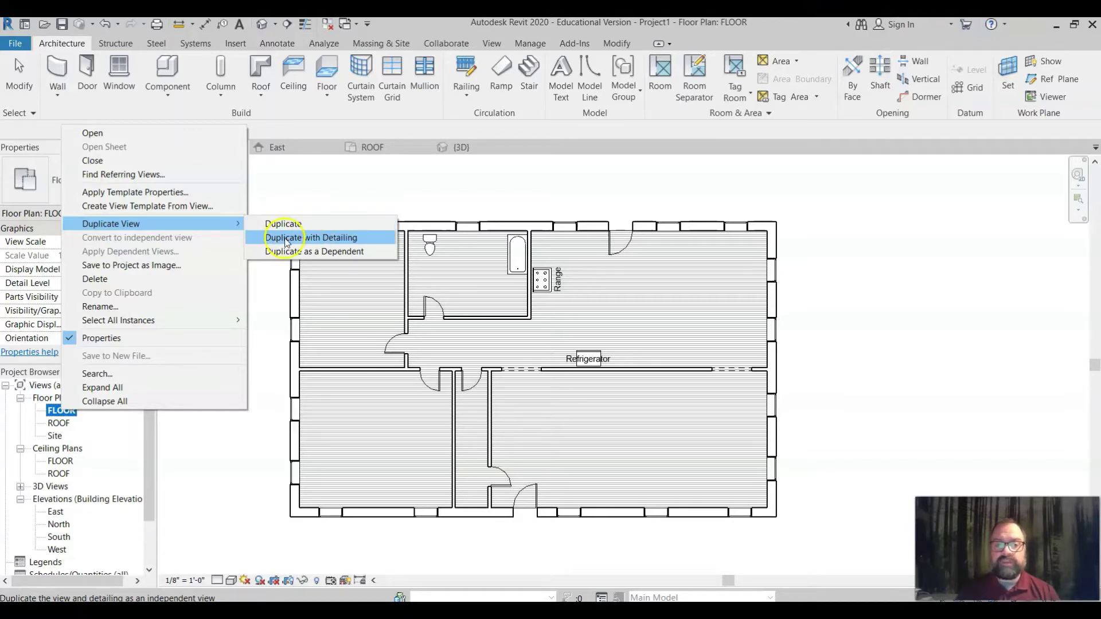
{"action": "left_click", "coordinate": [288, 228]}
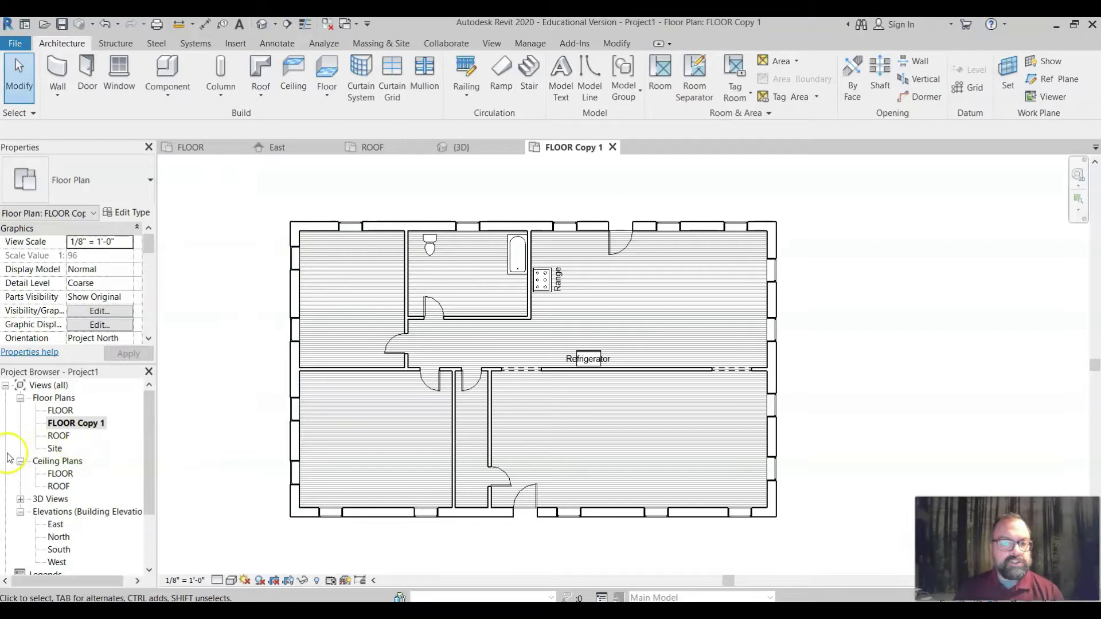
{"action": "right_click", "coordinate": [67, 424]}
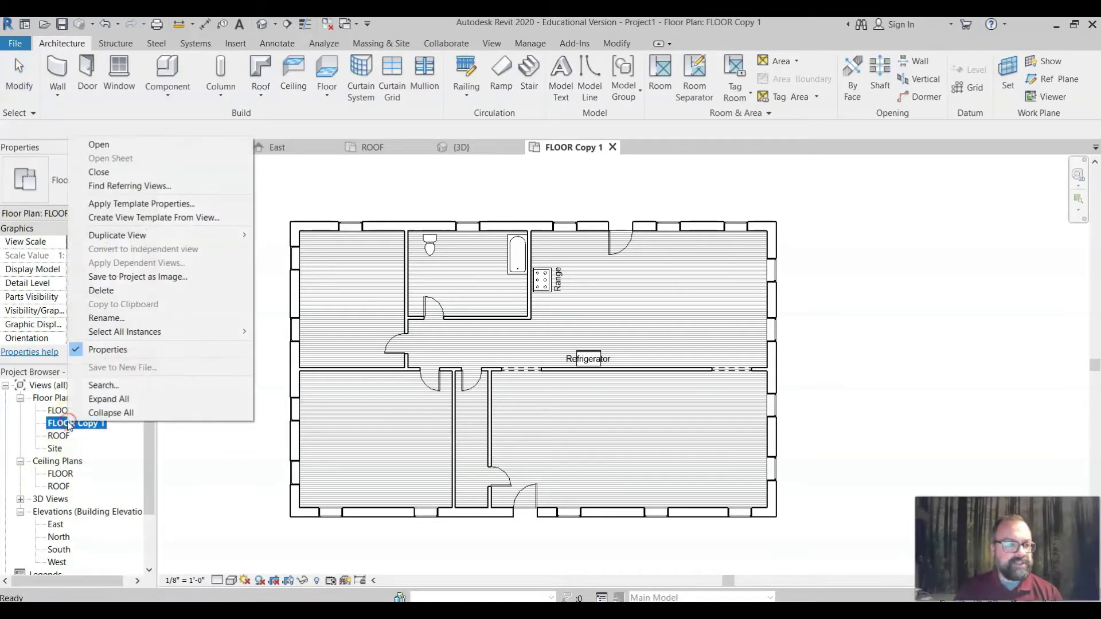
{"action": "left_click", "coordinate": [137, 318]}
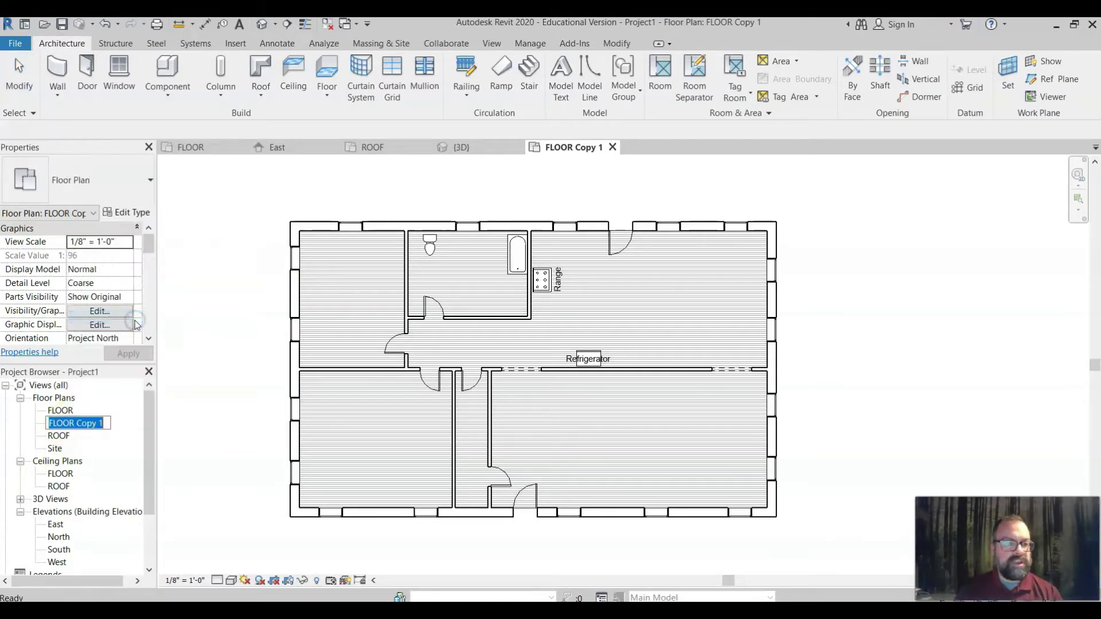
{"action": "left_click_drag", "start_coordinate": [104, 424], "coordinate": [46, 429]}
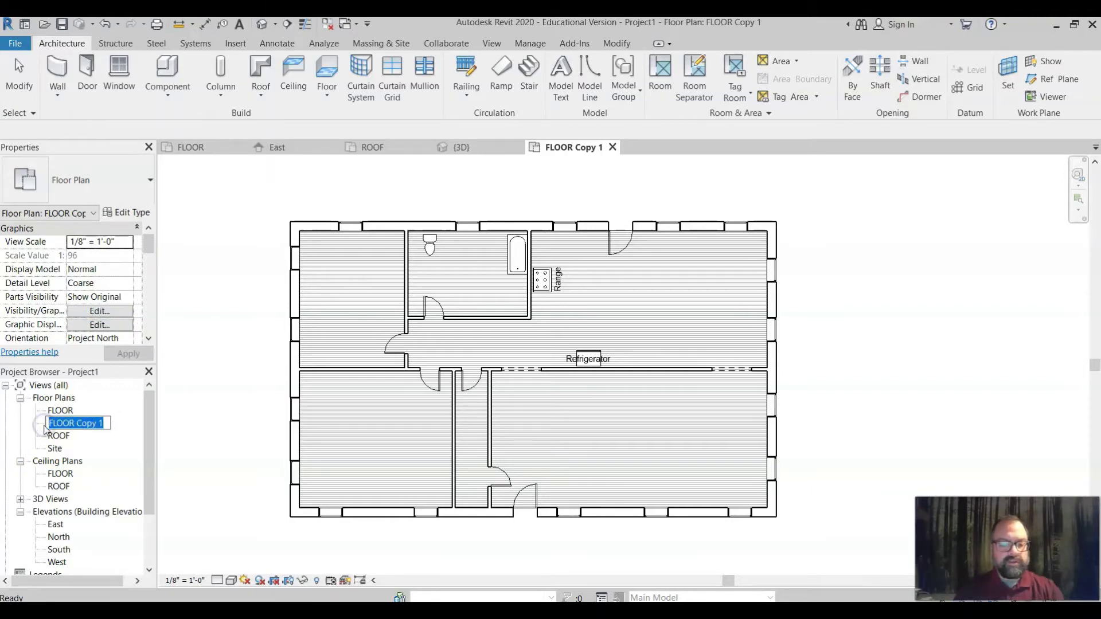
{"action": "type", "text": "ELECTRI"}
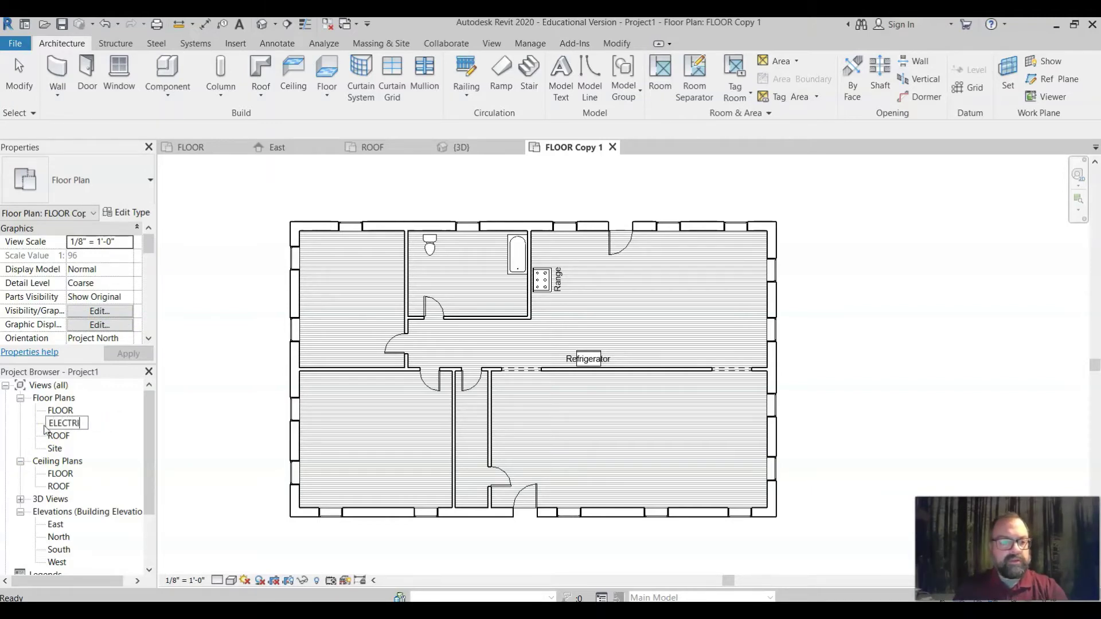
{"action": "type", "text": "CAL - "}
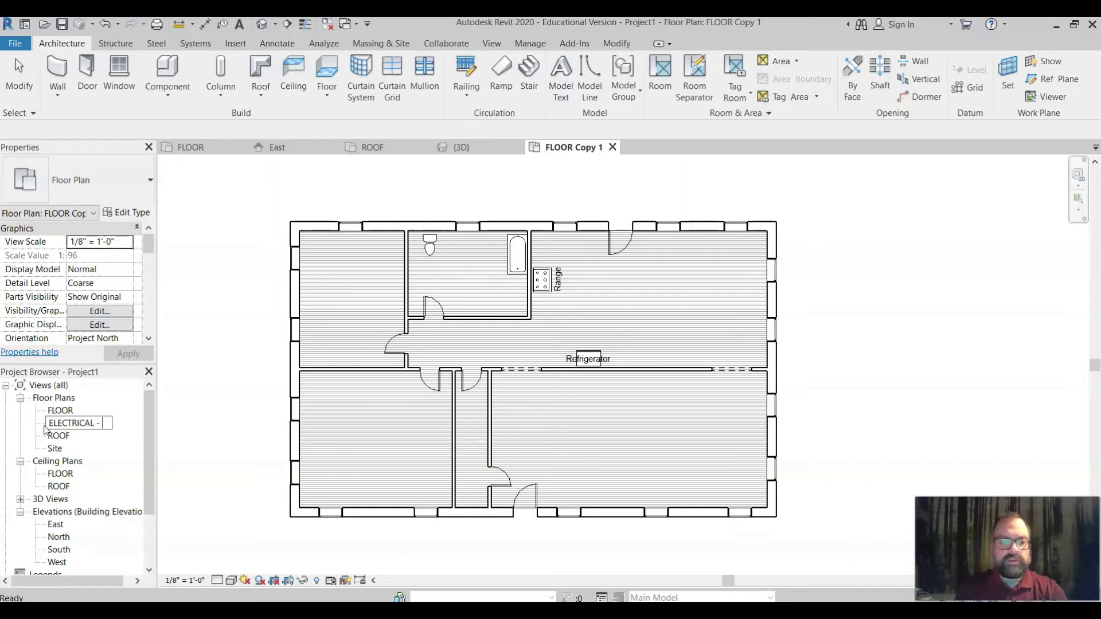
{"action": "type", "text": "FLOOR"}
{"action": "key", "text": "Return"}
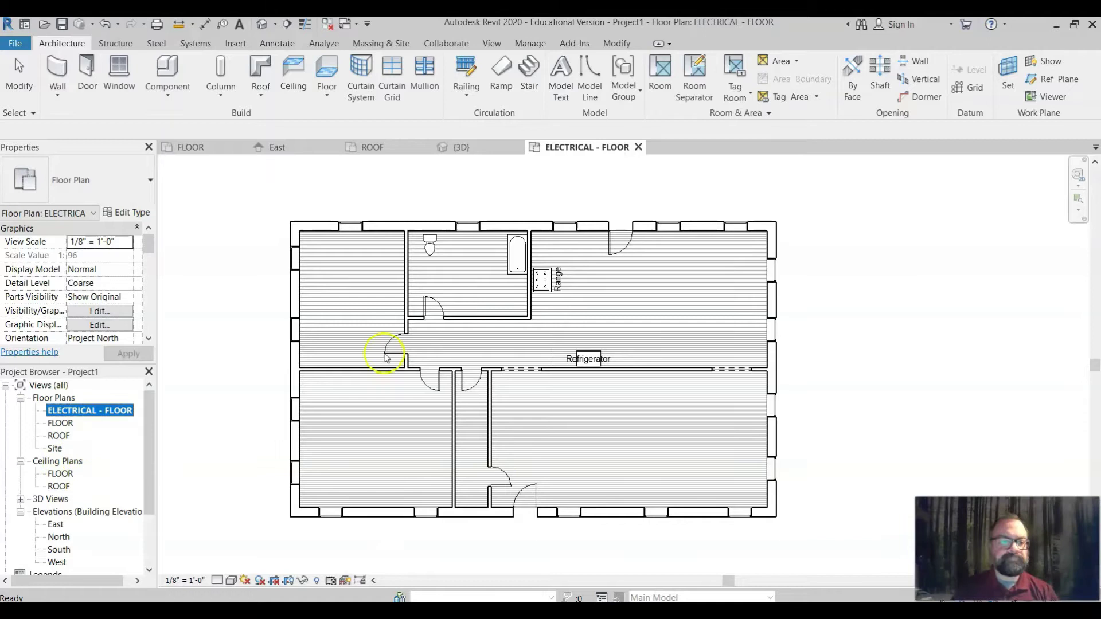
{"action": "left_click", "coordinate": [246, 291]}
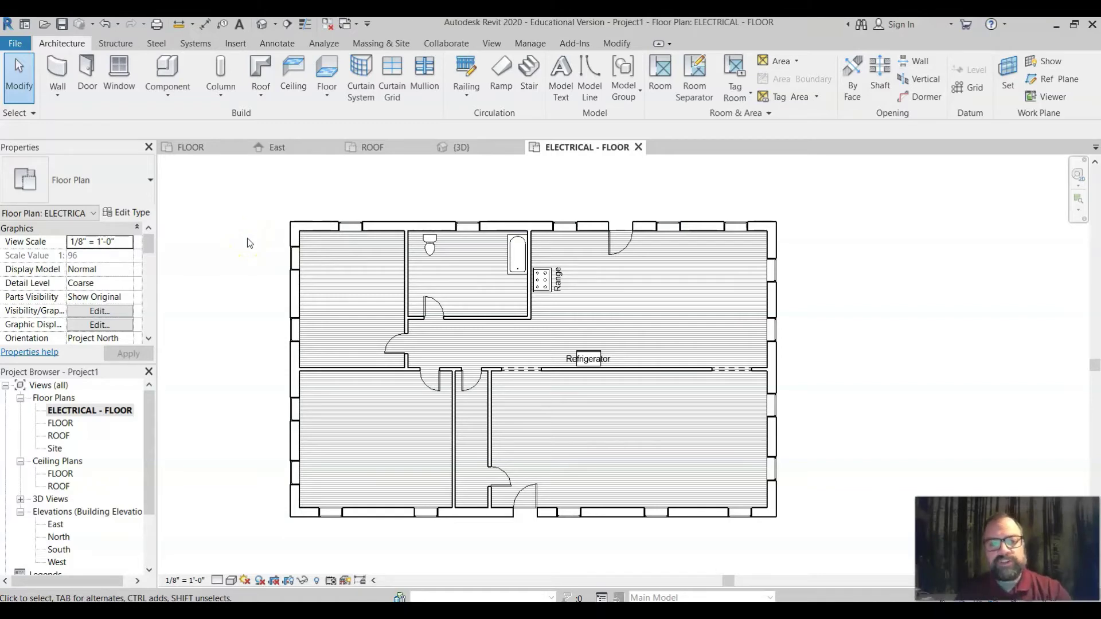
Turn off the Floors category in this view's Visibility/Graphics (VG) settings
{"action": "key", "text": "v"}
{"action": "key", "text": "g"}
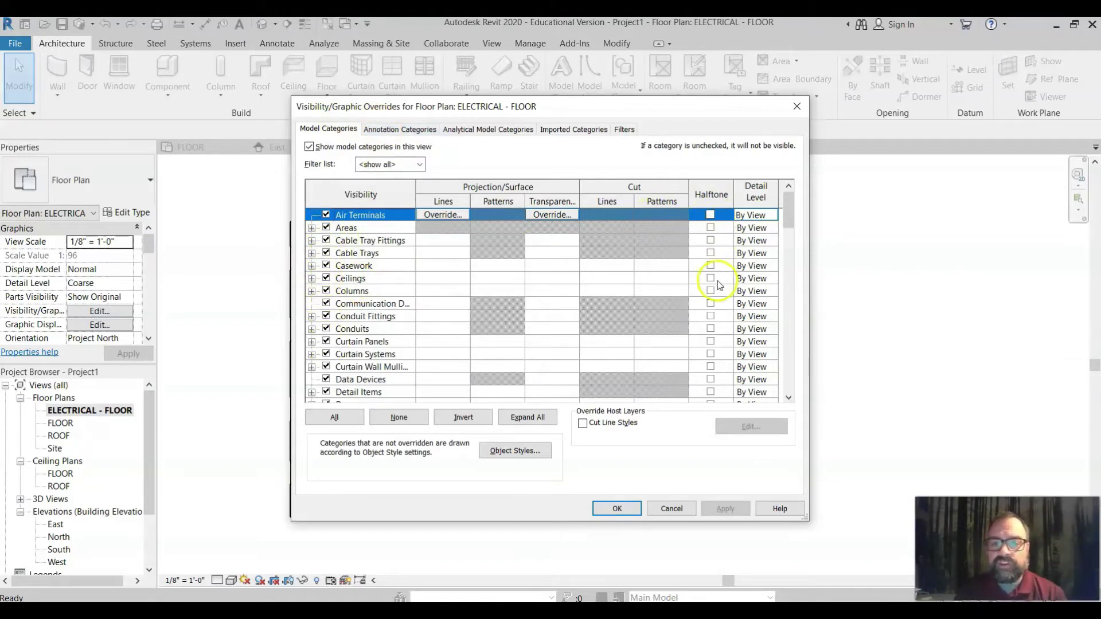
{"action": "left_click_drag", "start_coordinate": [788, 205], "coordinate": [798, 257]}
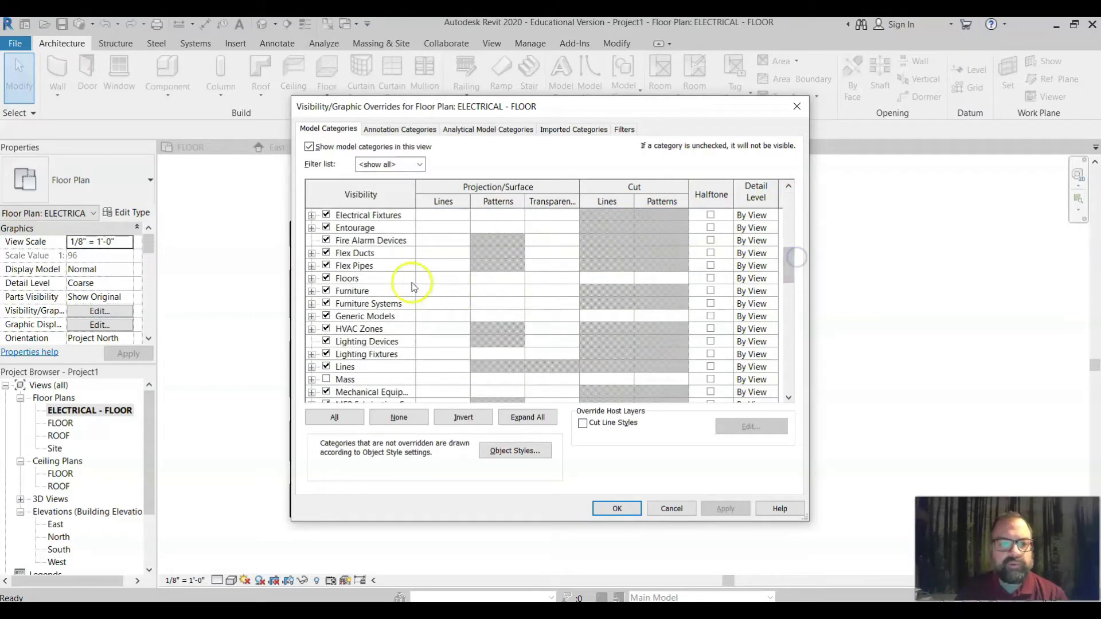
{"action": "left_click", "coordinate": [330, 280]}
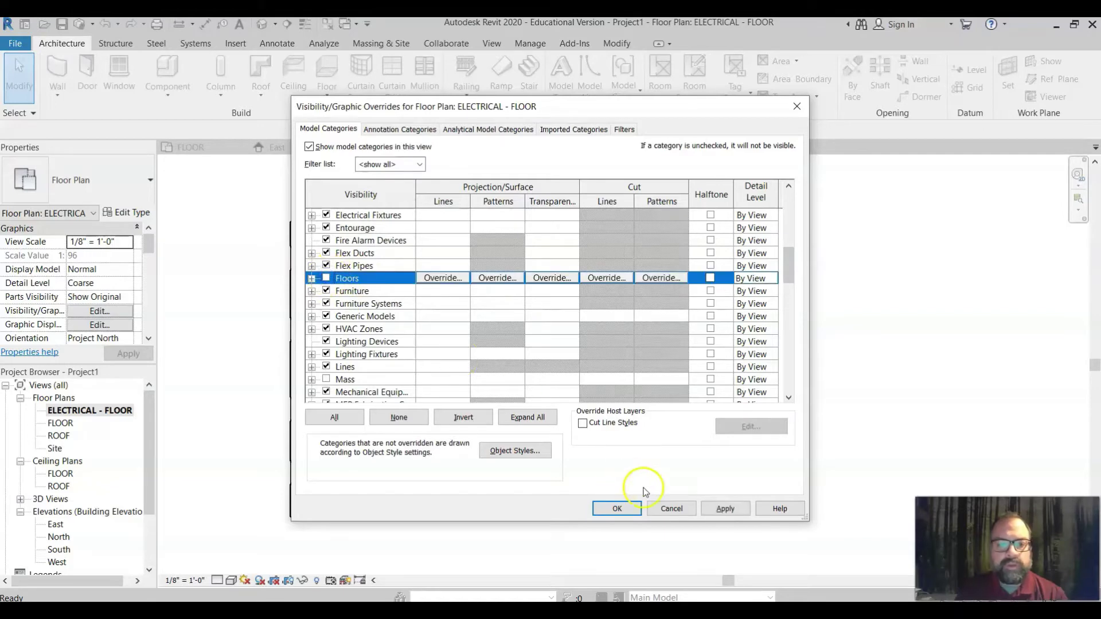
{"action": "left_click", "coordinate": [617, 508]}
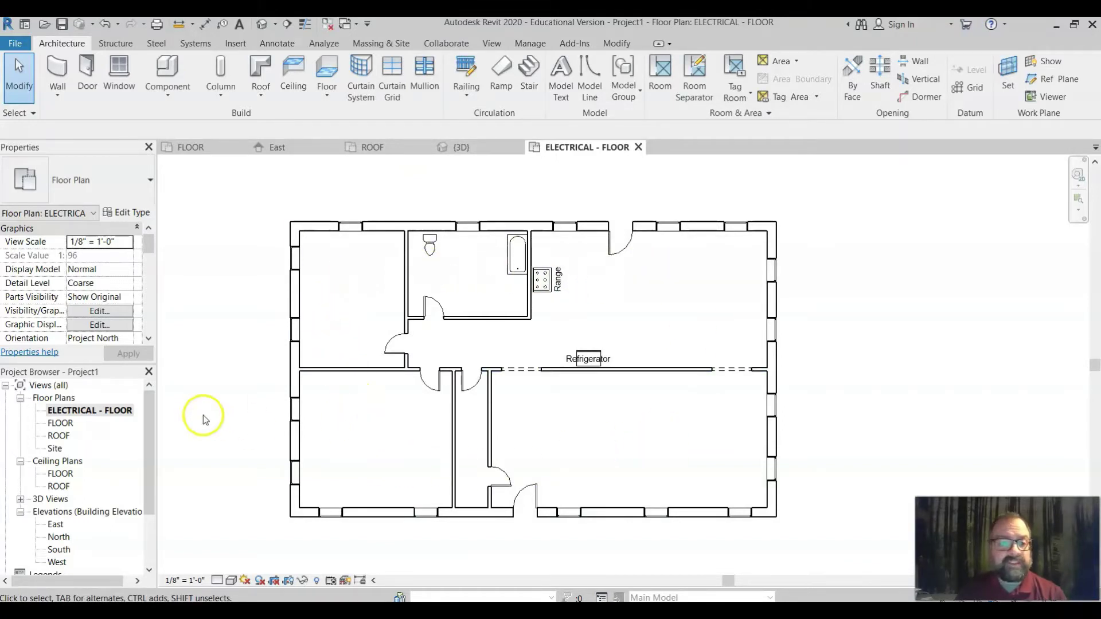
Set Doors, Walls, Windows, Specialty Equipment and Plumbing Fixtures to Halftone in Visibility/Graphics
{"action": "key", "text": "v"}
{"action": "key", "text": "g"}
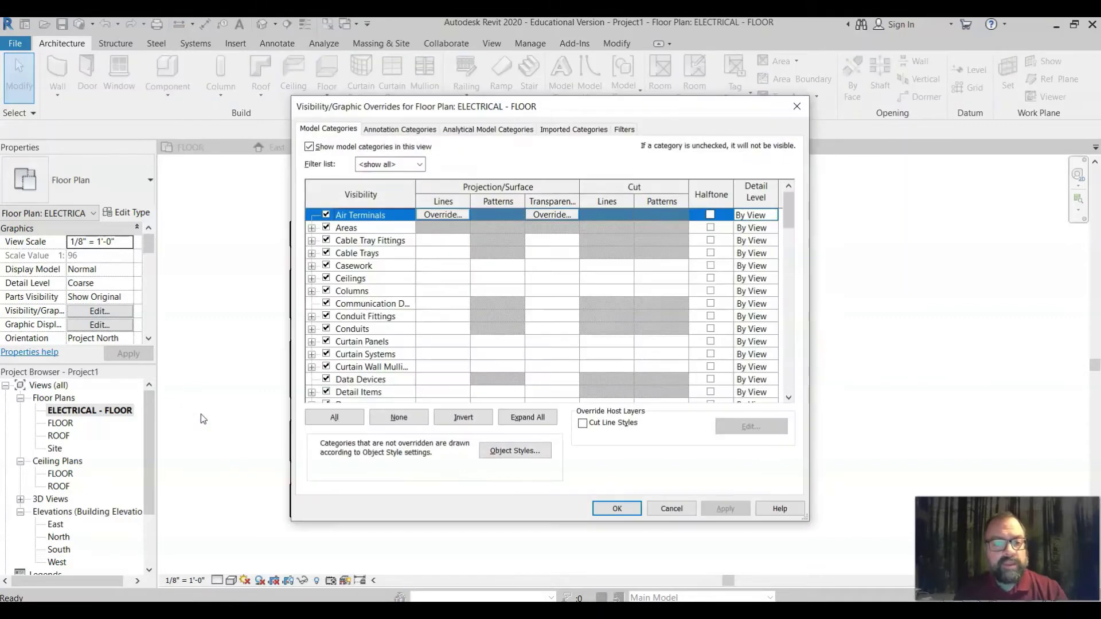
{"action": "mouse_move", "coordinate": [787, 218]}
{"action": "left_mouse_down"}
{"action": "mouse_move", "coordinate": [789, 247]}
{"action": "mouse_move", "coordinate": [788, 235]}
{"action": "left_mouse_up"}
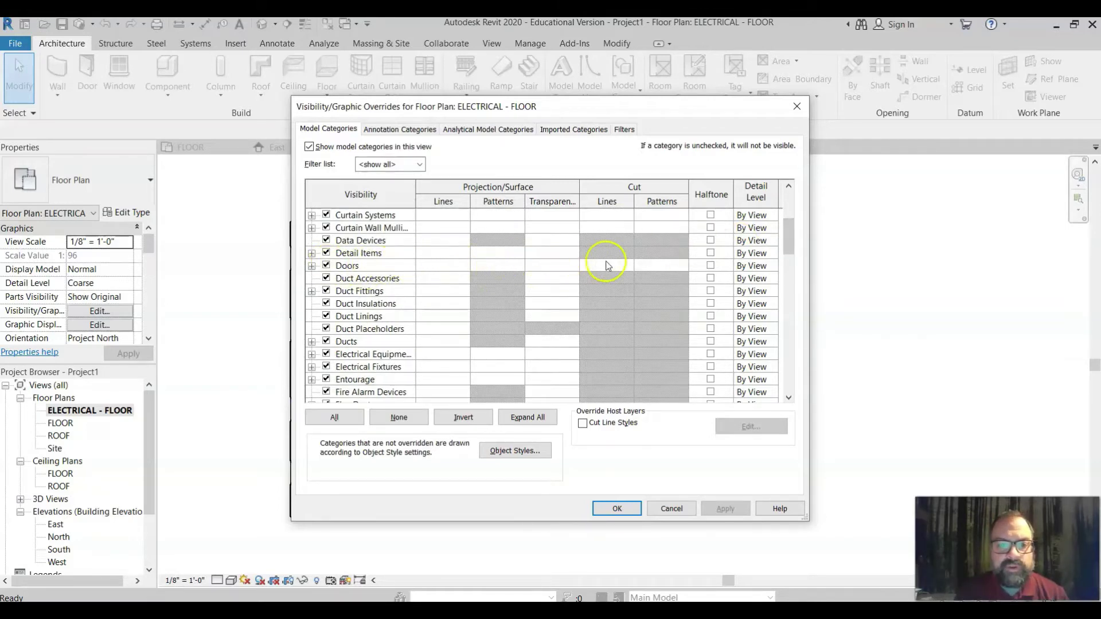
{"action": "left_click", "coordinate": [711, 266]}
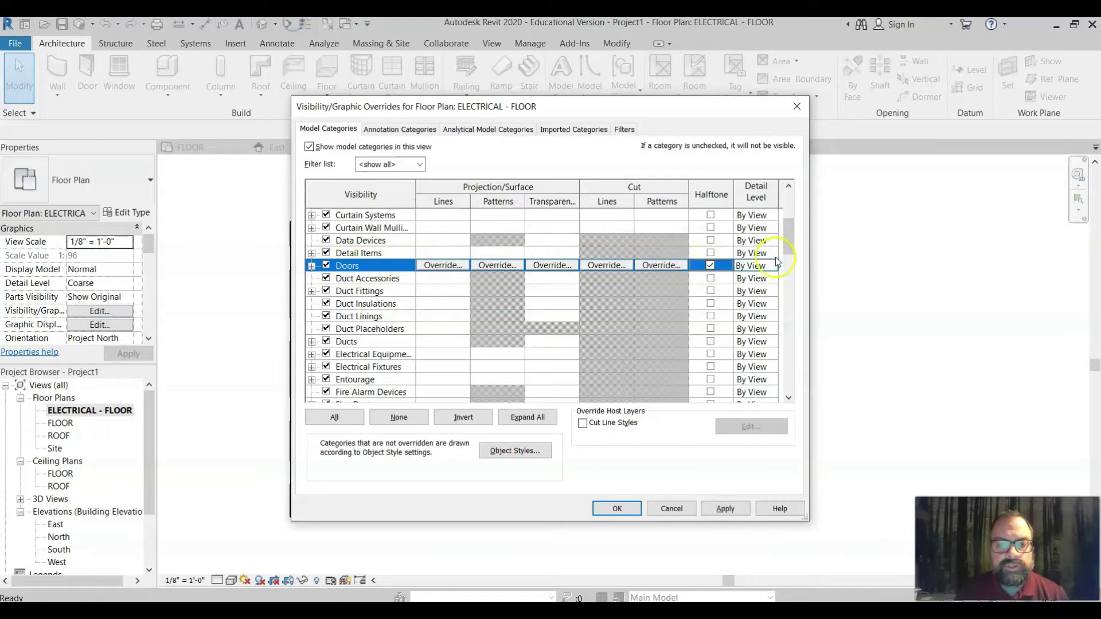
{"action": "left_click_drag", "start_coordinate": [787, 238], "coordinate": [796, 374]}
{"action": "left_click", "coordinate": [711, 367]}
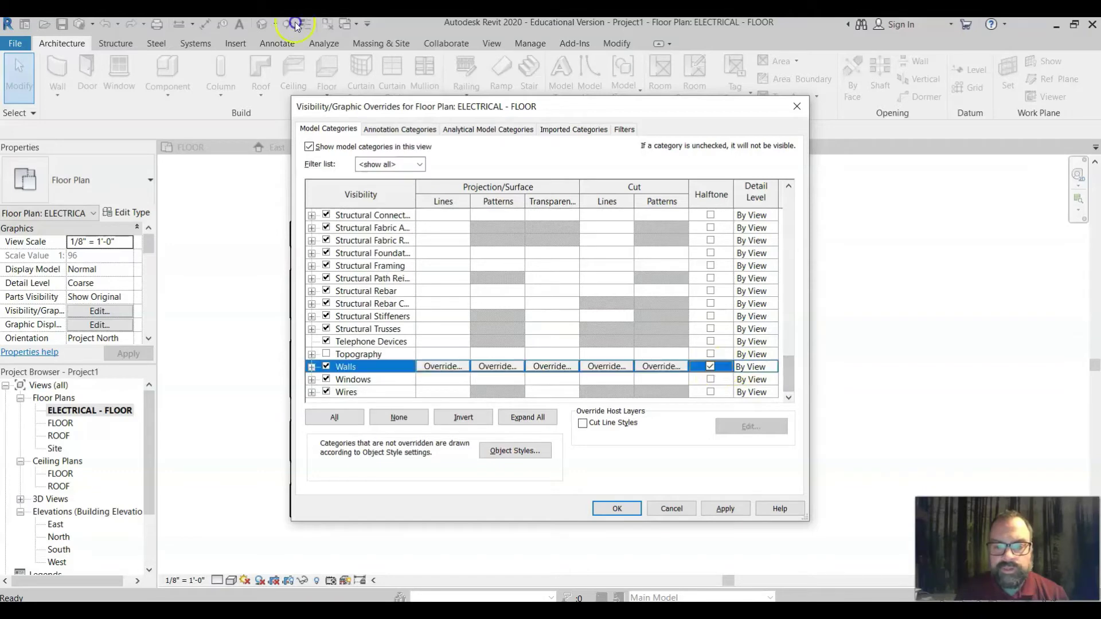
{"action": "left_click", "coordinate": [711, 379]}
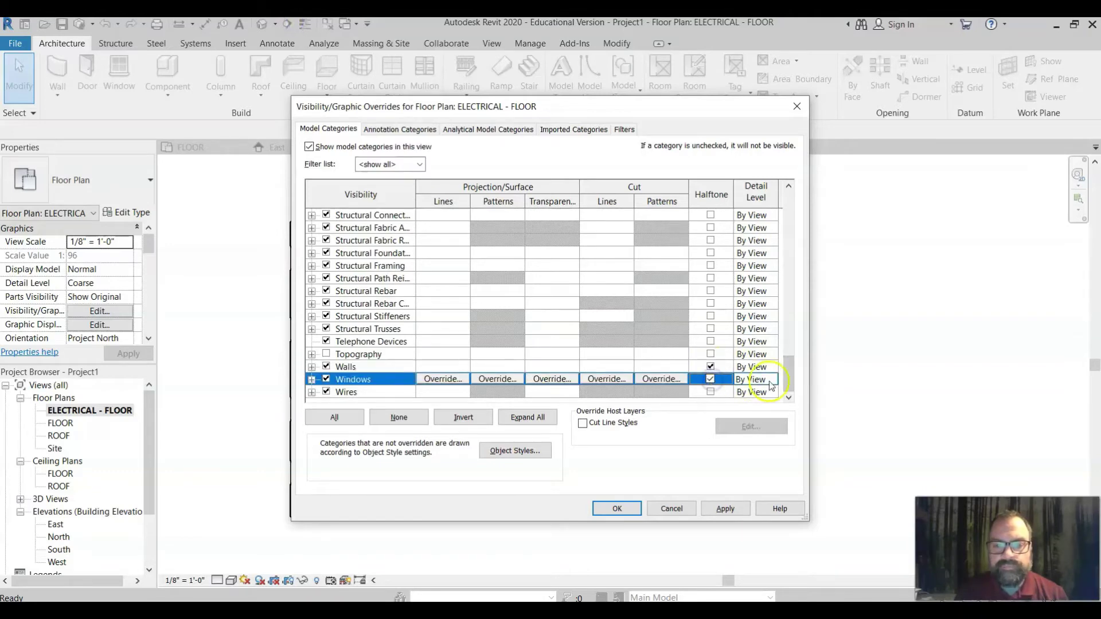
{"action": "left_click", "coordinate": [789, 379]}
{"action": "left_click_drag", "start_coordinate": [789, 381], "coordinate": [789, 339]}
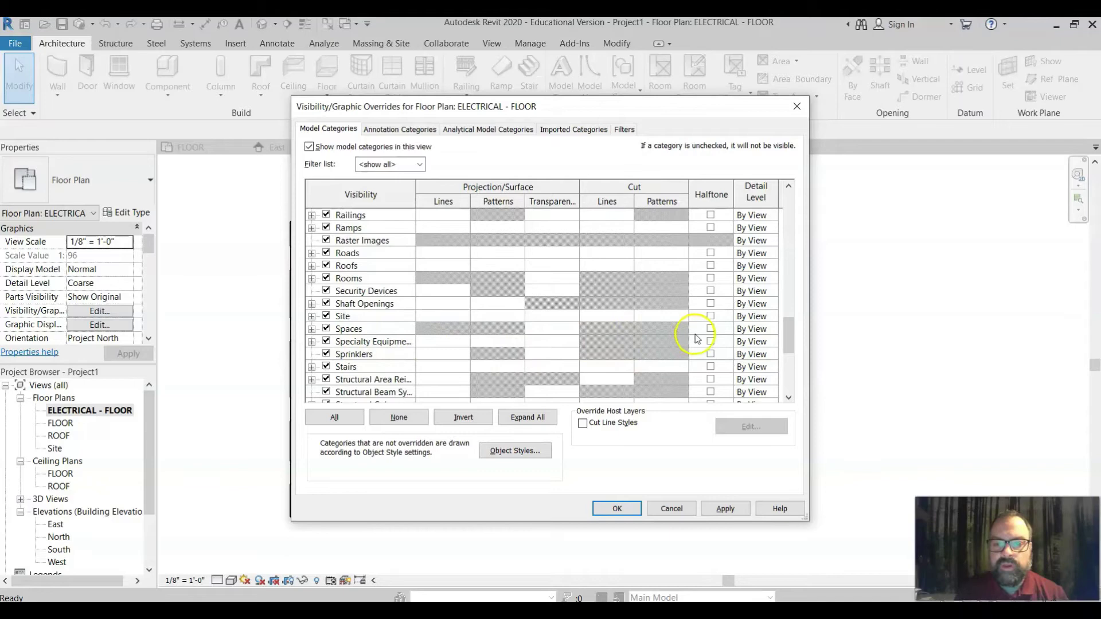
{"action": "left_click", "coordinate": [712, 343]}
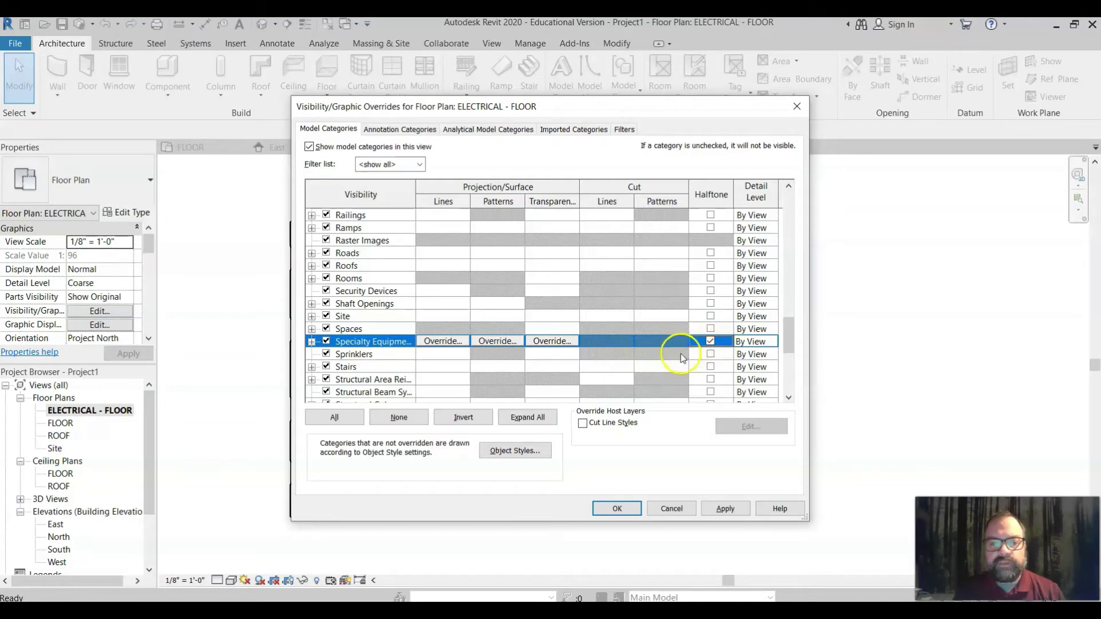
{"action": "left_click_drag", "start_coordinate": [788, 338], "coordinate": [788, 319]}
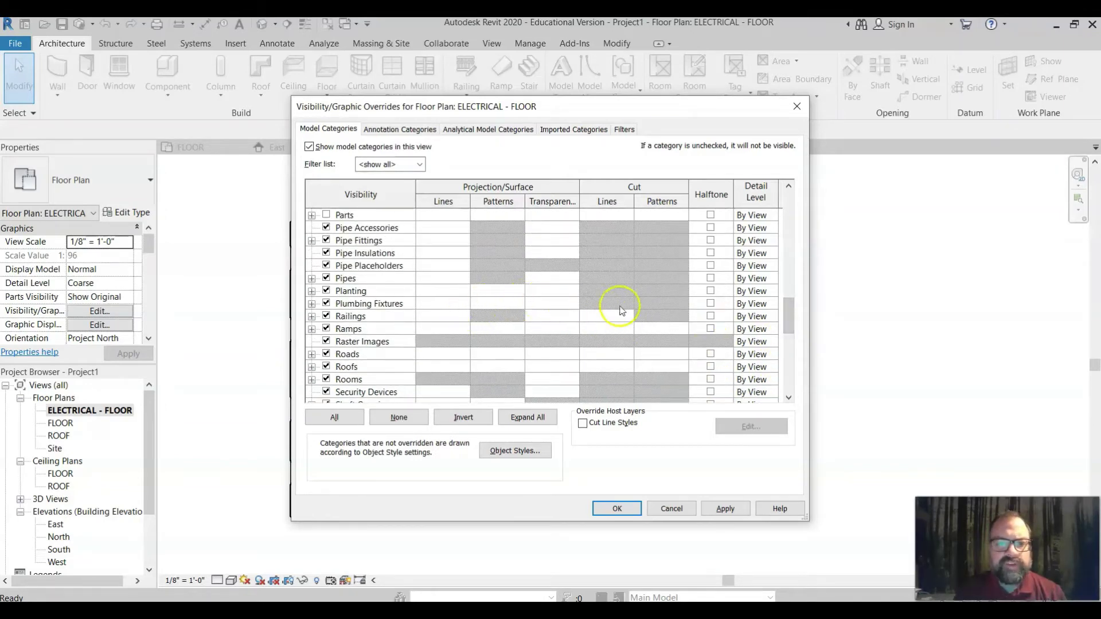
{"action": "left_click", "coordinate": [710, 304]}
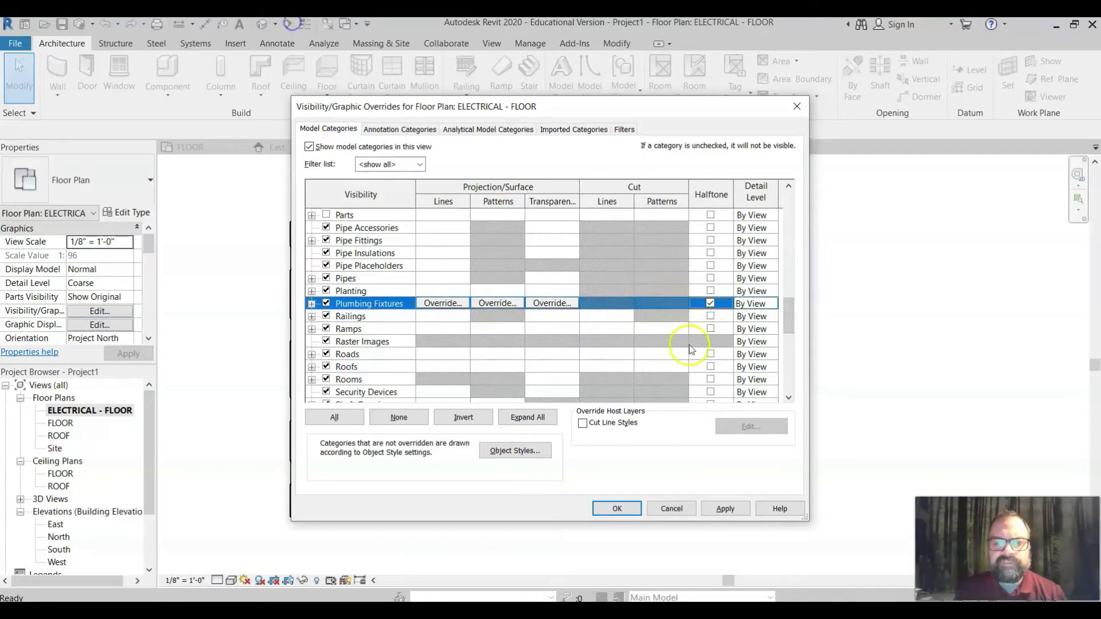
{"action": "left_click", "coordinate": [617, 509]}
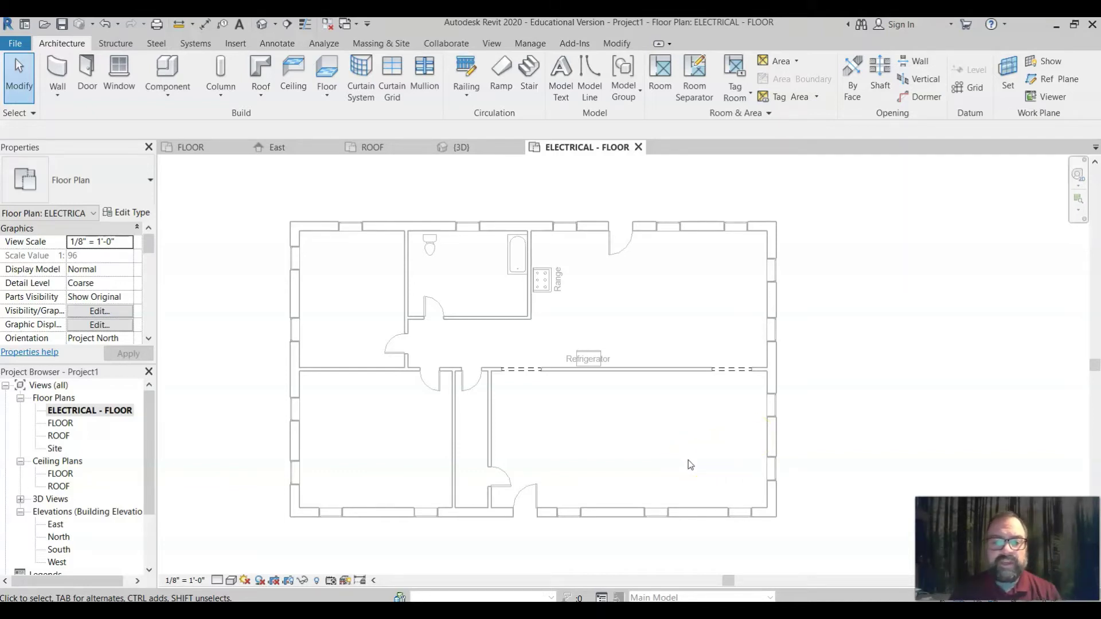
View the hatched FLOOR plan for comparison, then reopen ELECTRICAL - FLOOR
{"action": "double_click", "coordinate": [61, 424]}
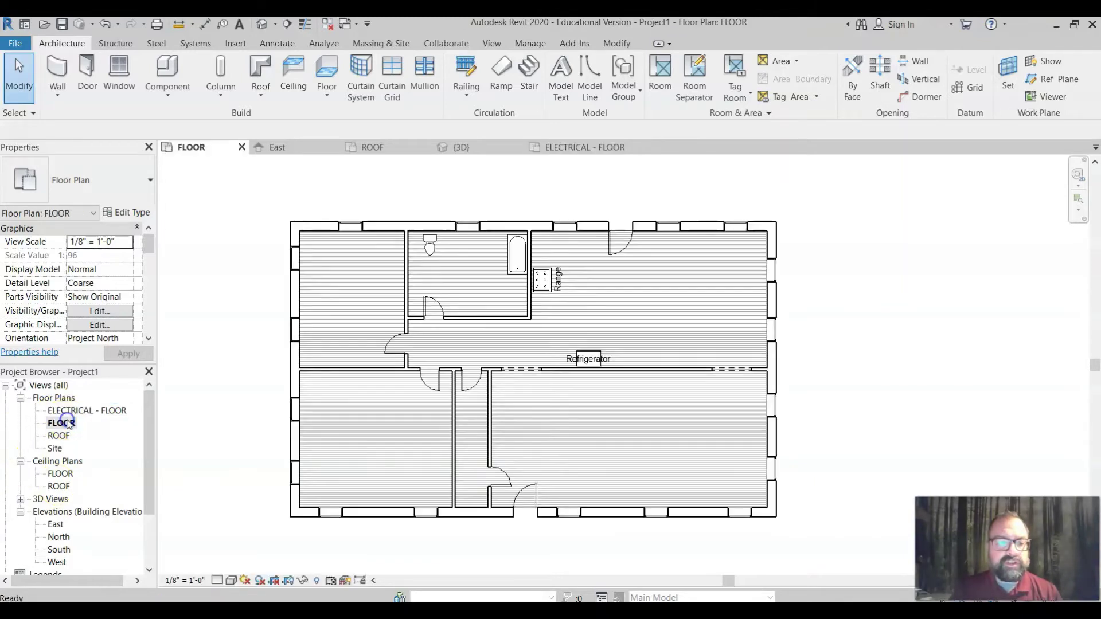
{"action": "left_click", "coordinate": [61, 451]}
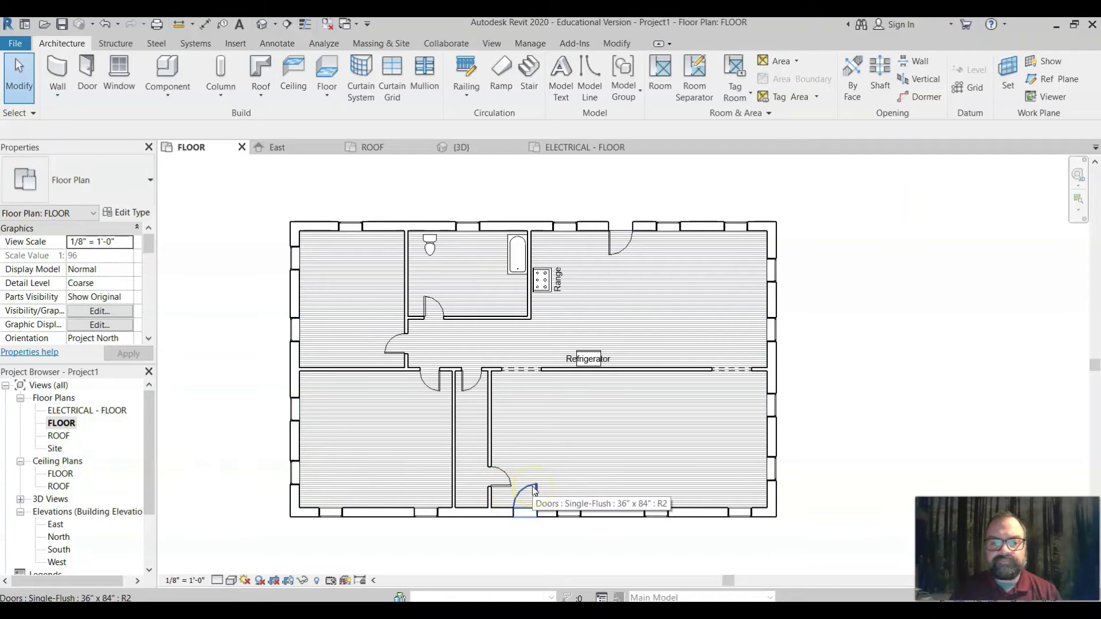
{"action": "left_click", "coordinate": [127, 460]}
{"action": "double_click", "coordinate": [86, 410]}
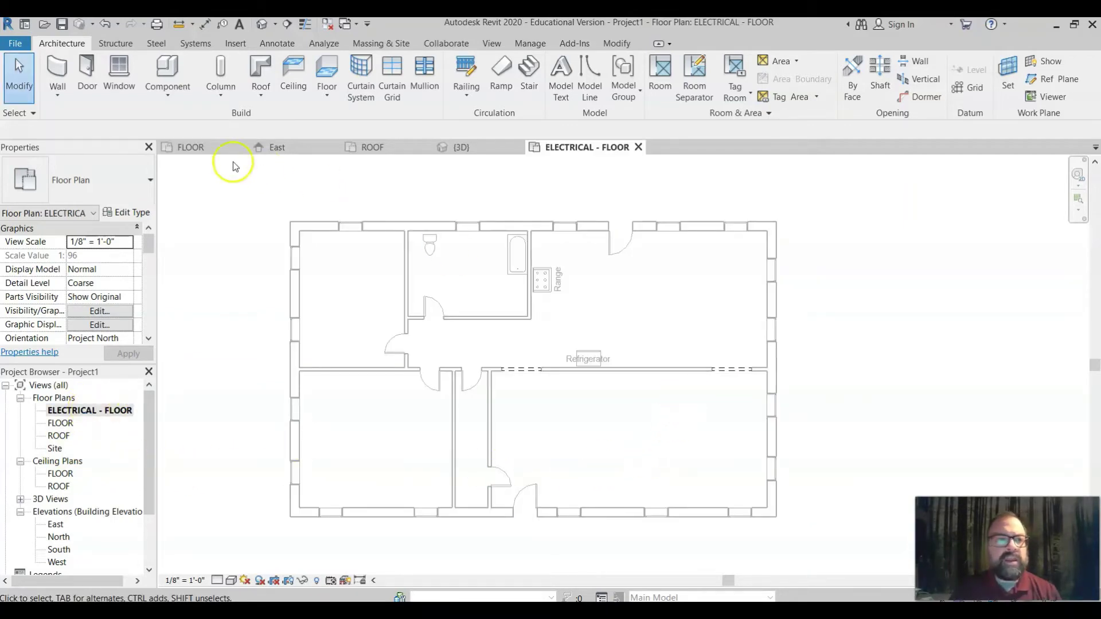
Browse the family library to US Imperial > Electrical > Architectural > Electrical Power > Terminals
{"action": "left_click", "coordinate": [173, 71]}
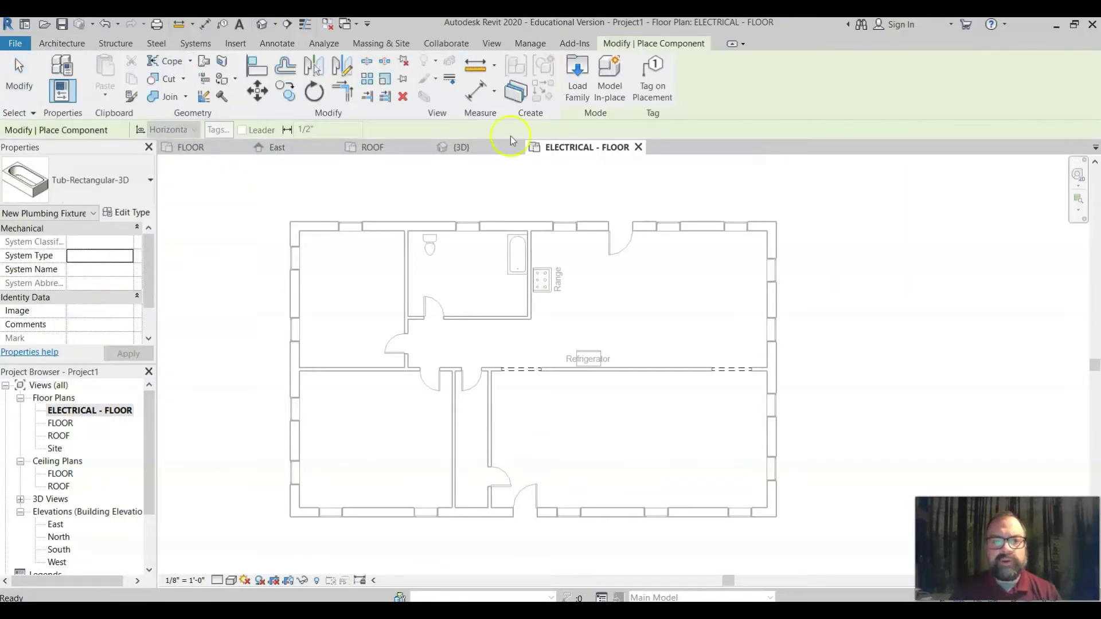
{"action": "left_click", "coordinate": [578, 69]}
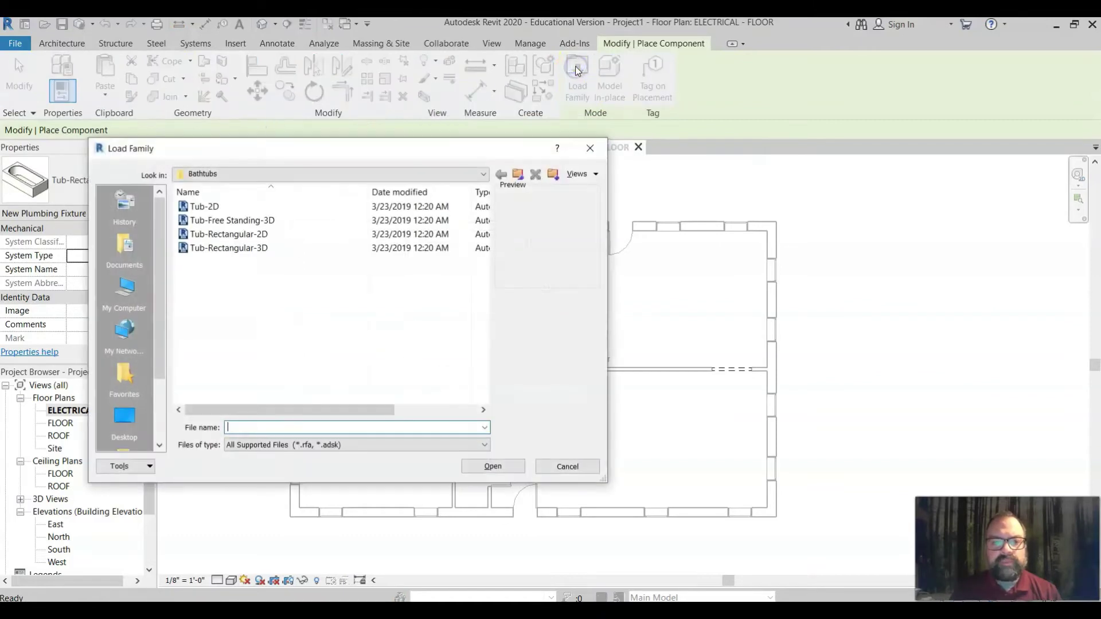
{"action": "left_click", "coordinate": [518, 174]}
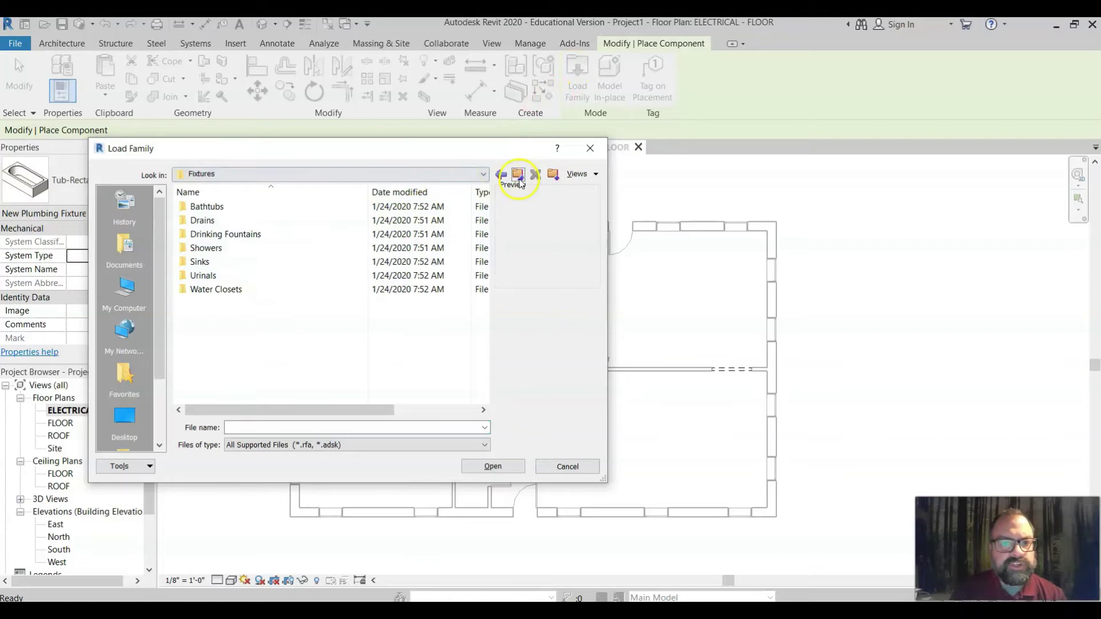
{"action": "left_click", "coordinate": [519, 175]}
{"action": "left_click", "coordinate": [519, 177]}
{"action": "left_click", "coordinate": [519, 177]}
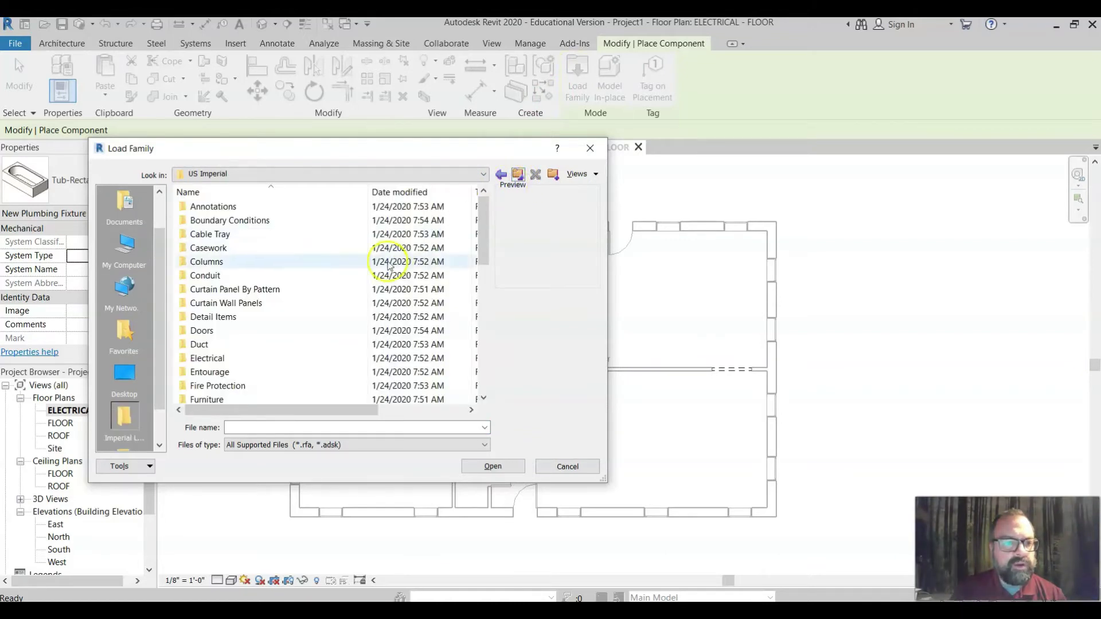
{"action": "double_click", "coordinate": [229, 358]}
{"action": "double_click", "coordinate": [226, 208]}
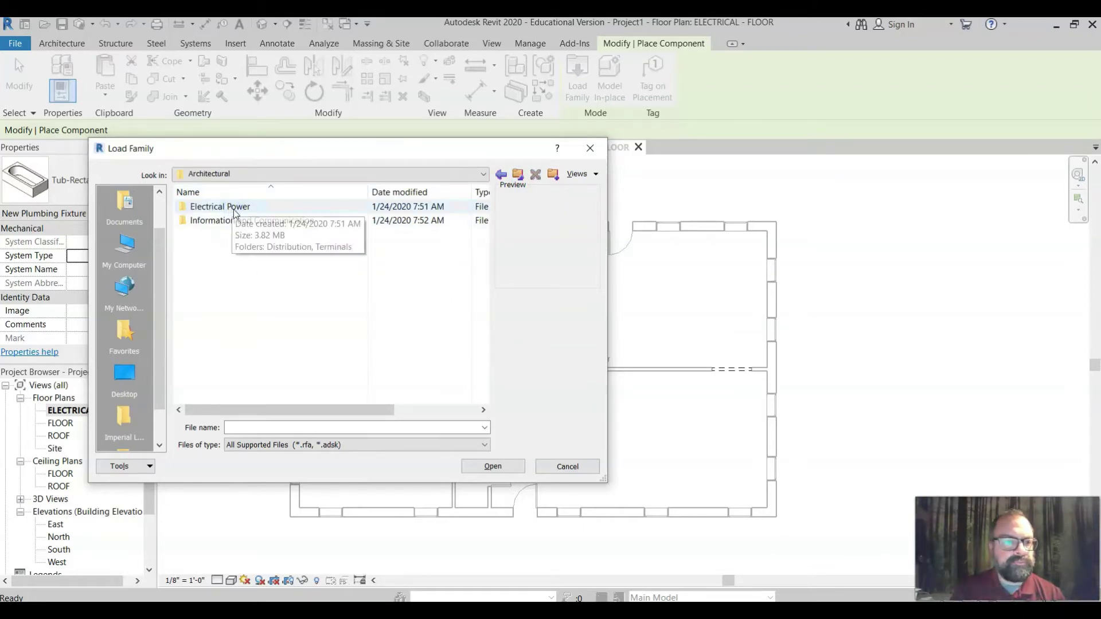
{"action": "double_click", "coordinate": [234, 210]}
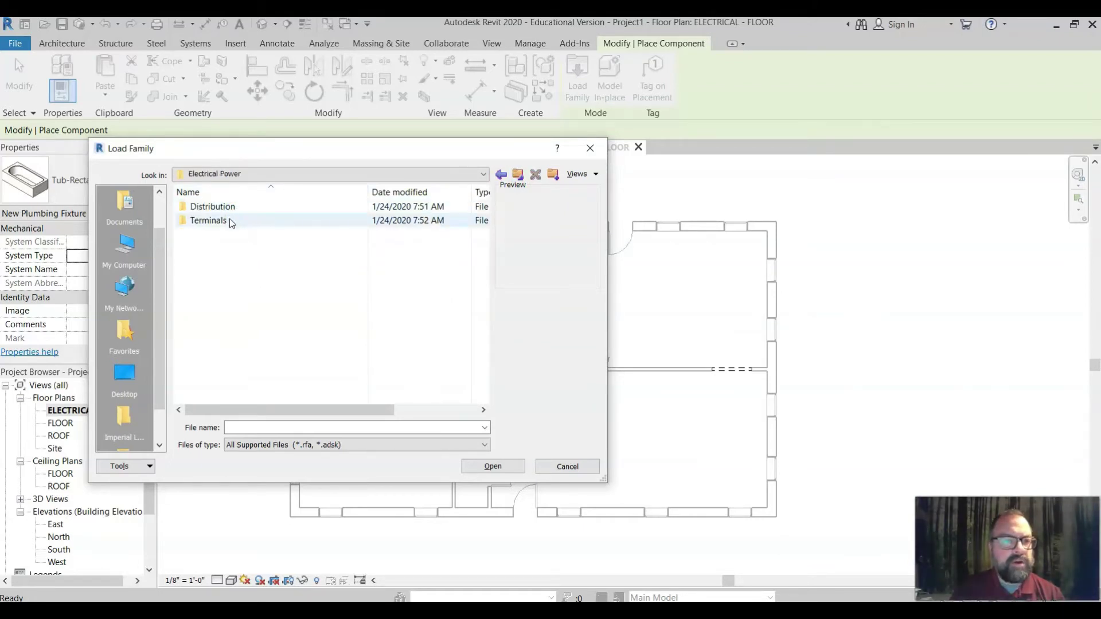
{"action": "double_click", "coordinate": [229, 223]}
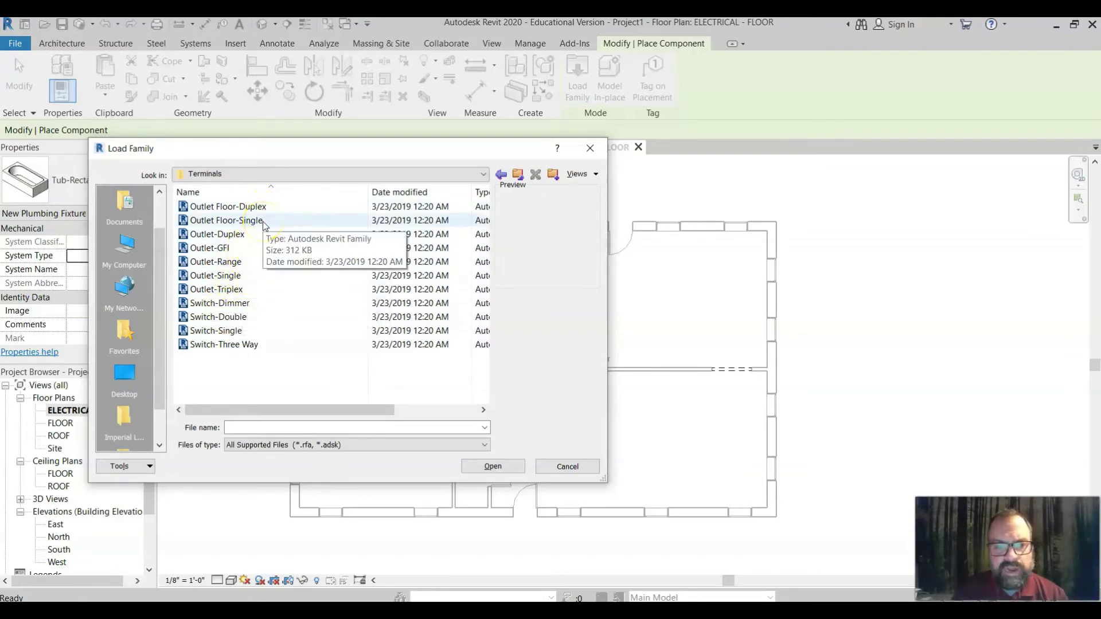
Load the Duplex, GFI, Range, Single and Triplex outlets and Dimmer through Three Way switches
{"action": "left_click", "coordinate": [250, 236]}
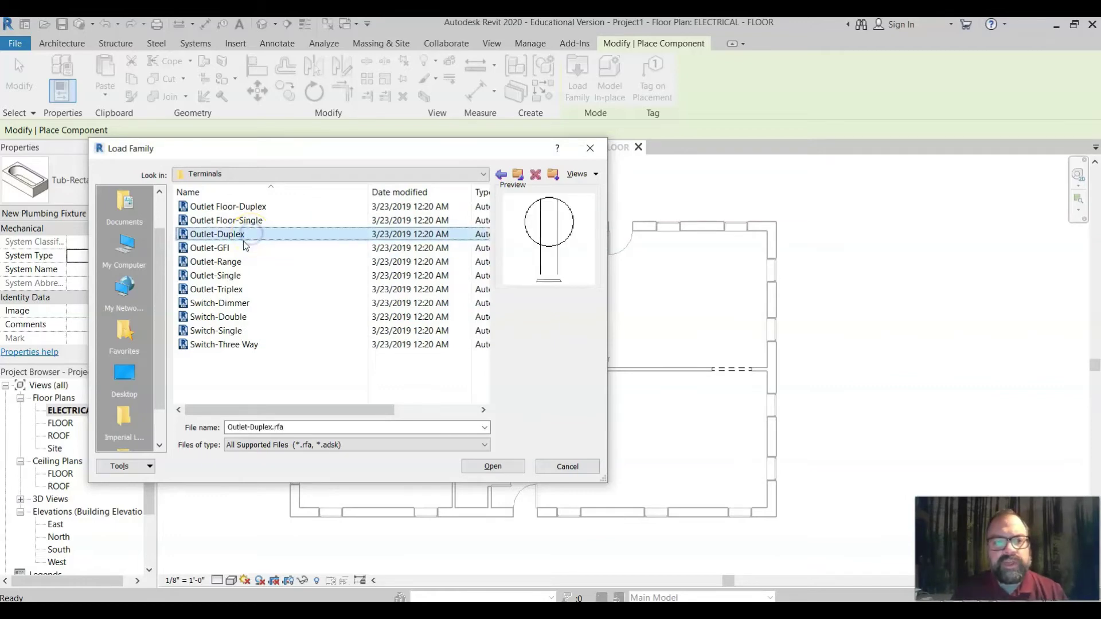
{"action": "left_click", "coordinate": [237, 249]}
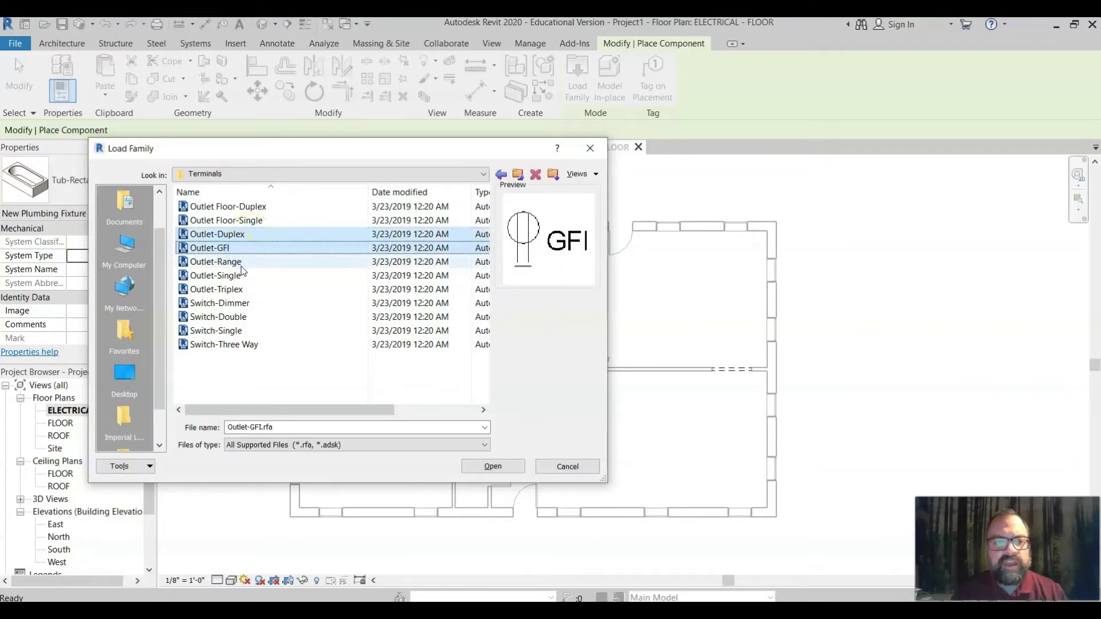
{"action": "left_click", "coordinate": [241, 263], "text": "ctrl"}
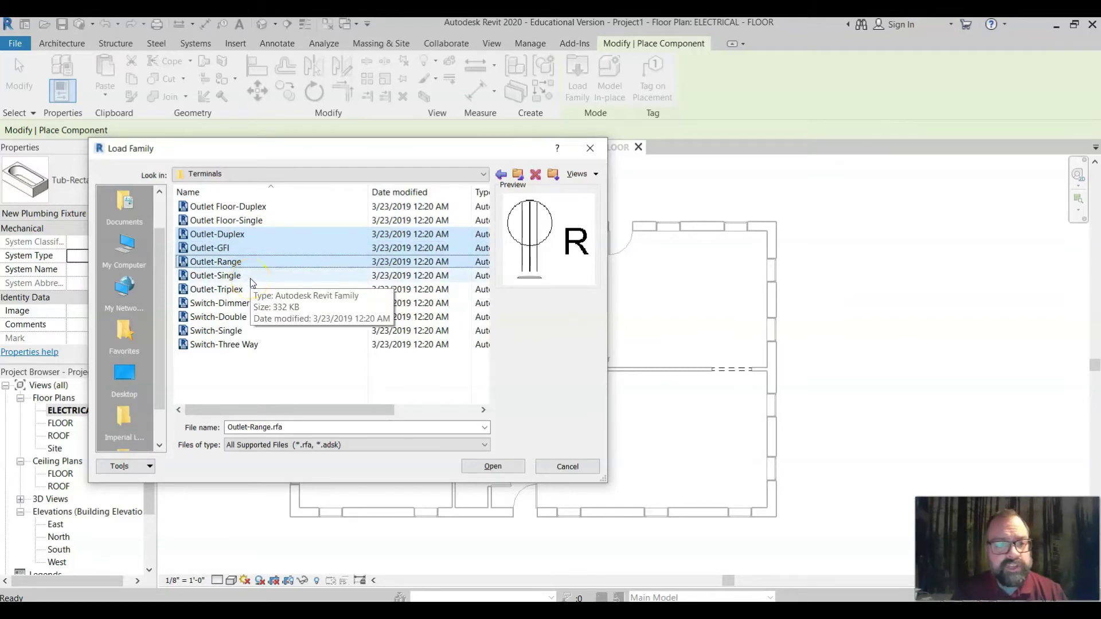
{"action": "left_click", "coordinate": [250, 278], "text": "ctrl"}
{"action": "left_click", "coordinate": [249, 289], "text": "ctrl"}
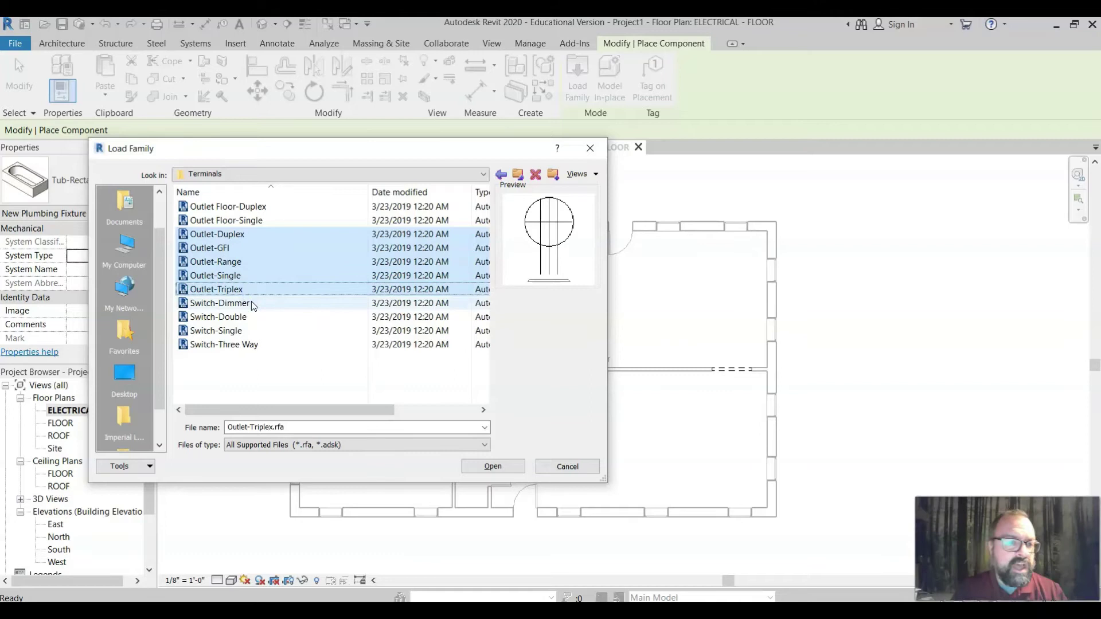
{"action": "left_click", "coordinate": [250, 309], "text": "ctrl"}
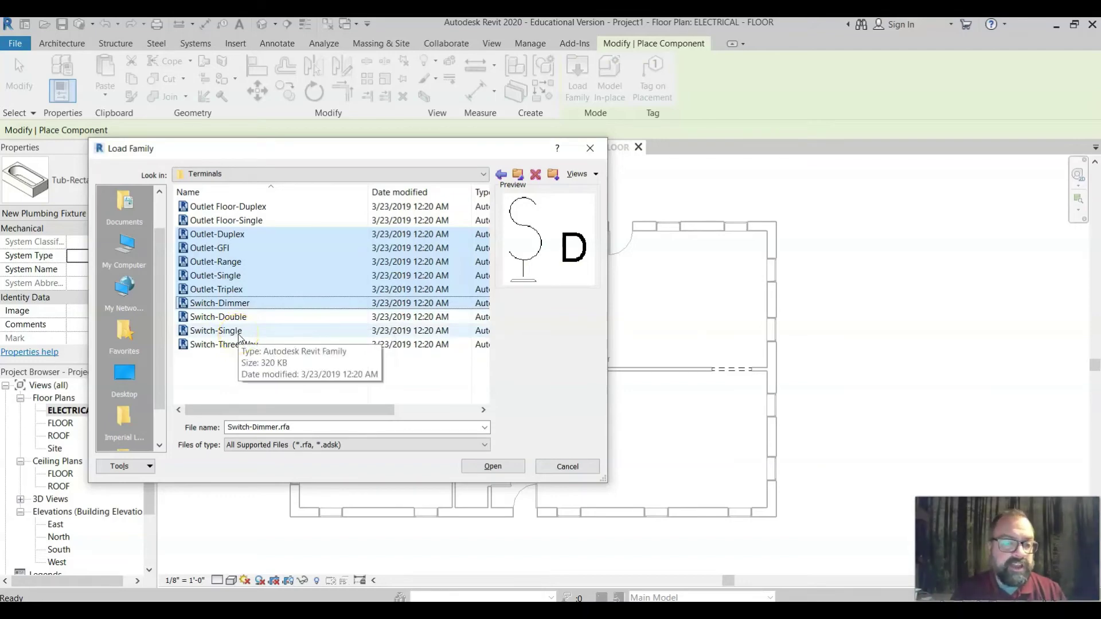
{"action": "left_click", "coordinate": [238, 333], "text": "shift"}
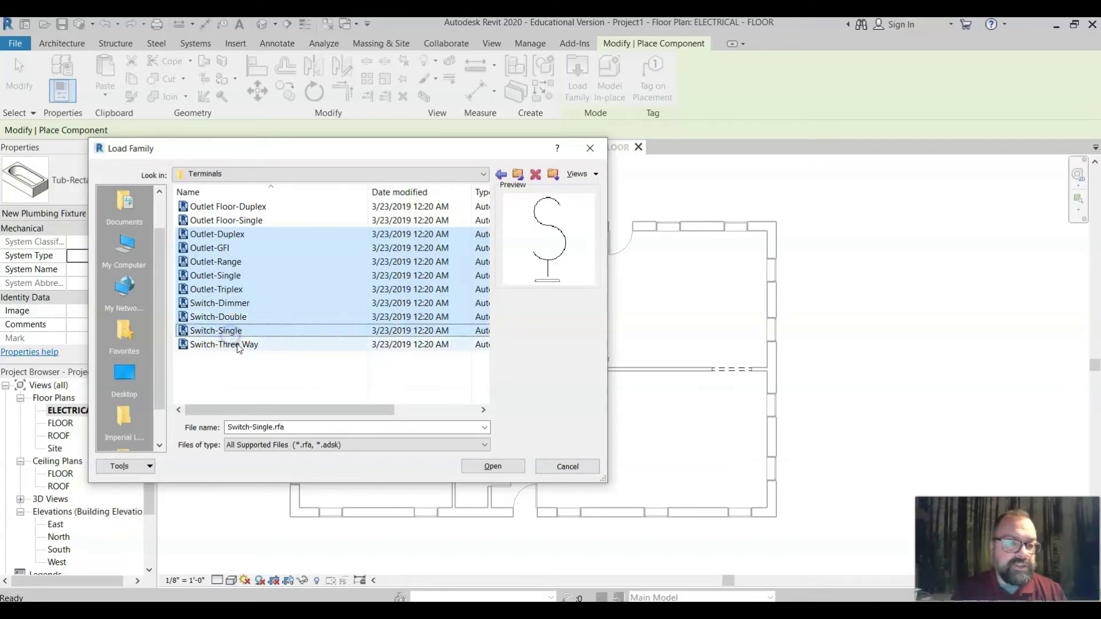
{"action": "left_click", "coordinate": [239, 348], "text": "shift"}
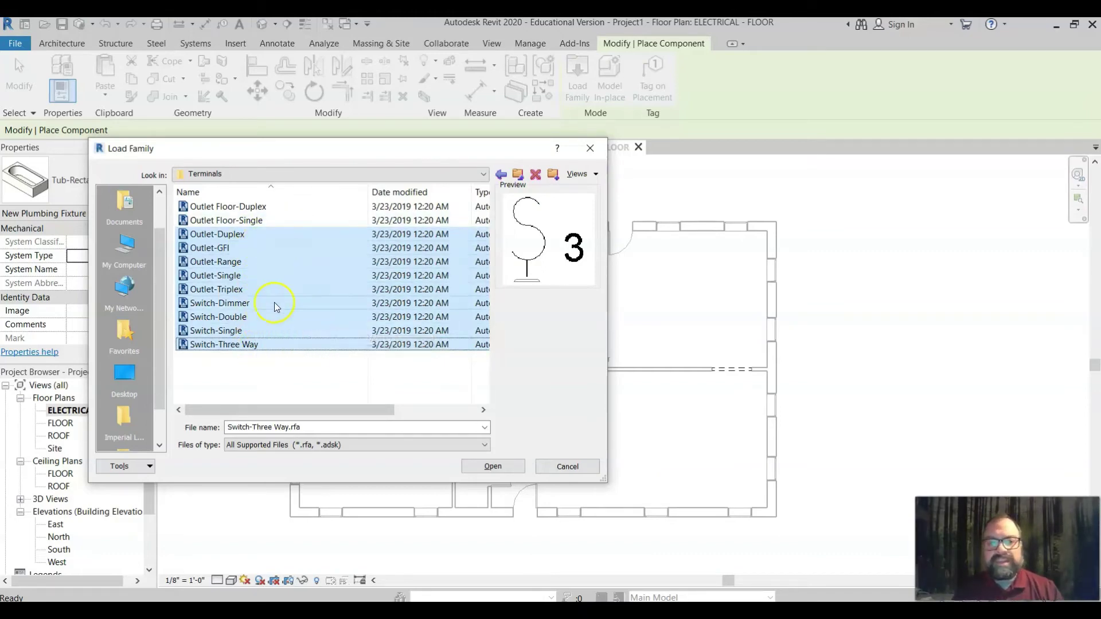
{"action": "left_click", "coordinate": [494, 467]}
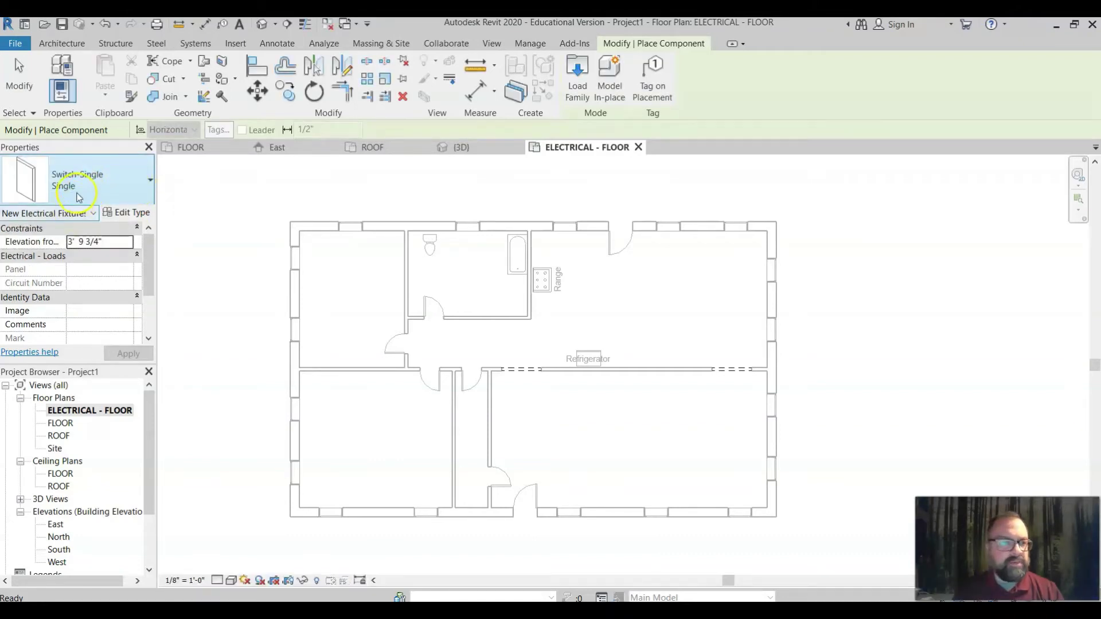
Place Switch-Single switches beside the lower-left room, upper-left room and bathroom doors
{"action": "left_click", "coordinate": [148, 181]}
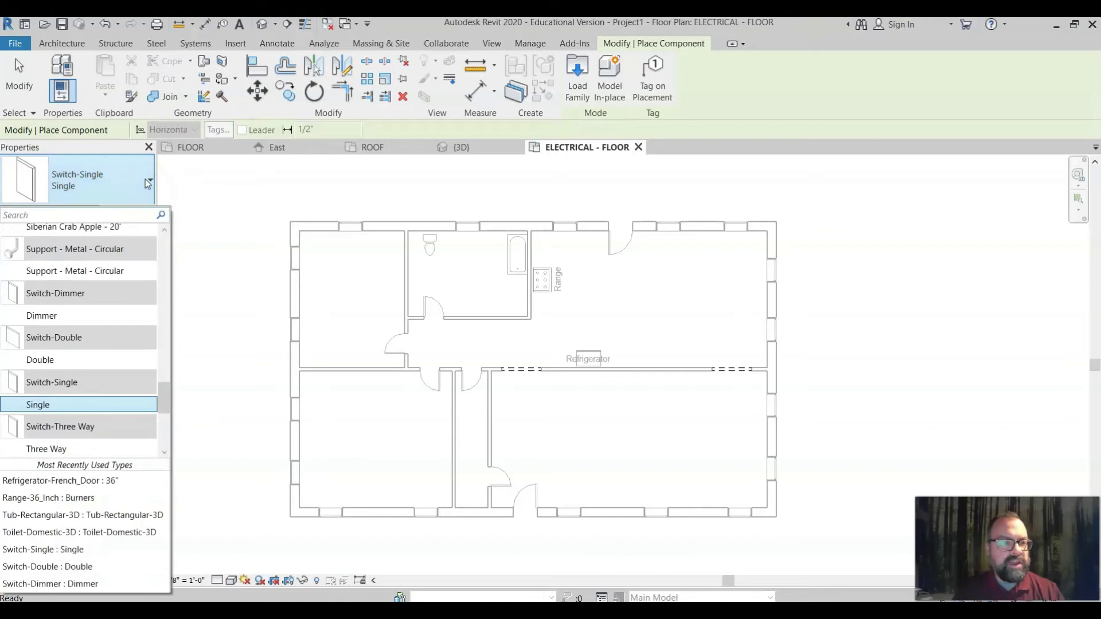
{"action": "left_click", "coordinate": [51, 406]}
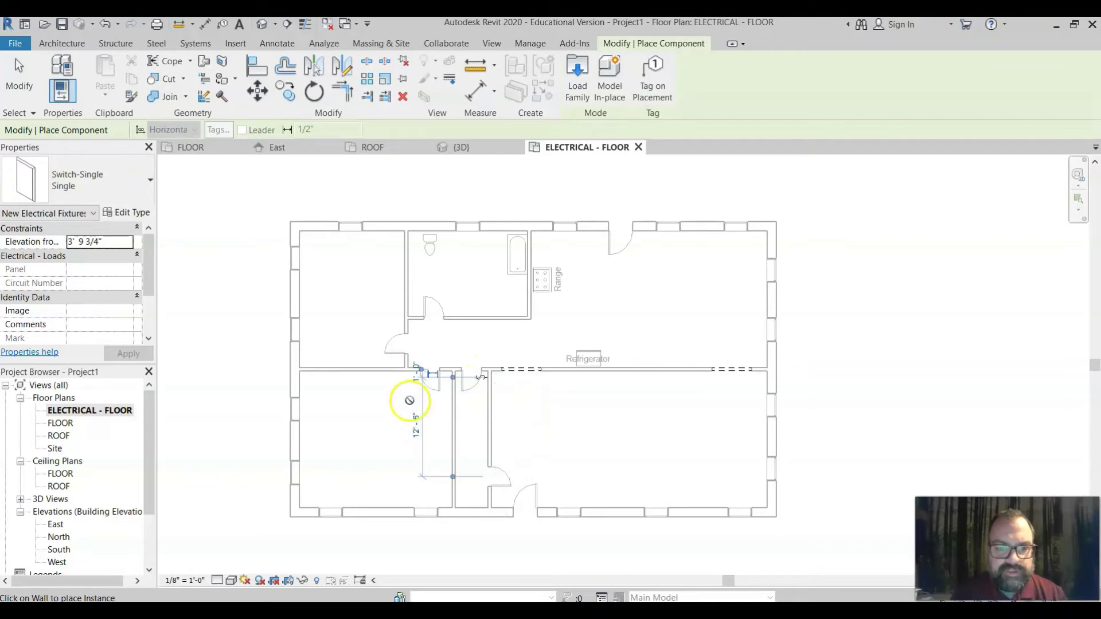
{"action": "scroll", "coordinate": [413, 372], "scroll_direction": "up", "scroll_amount": 4}
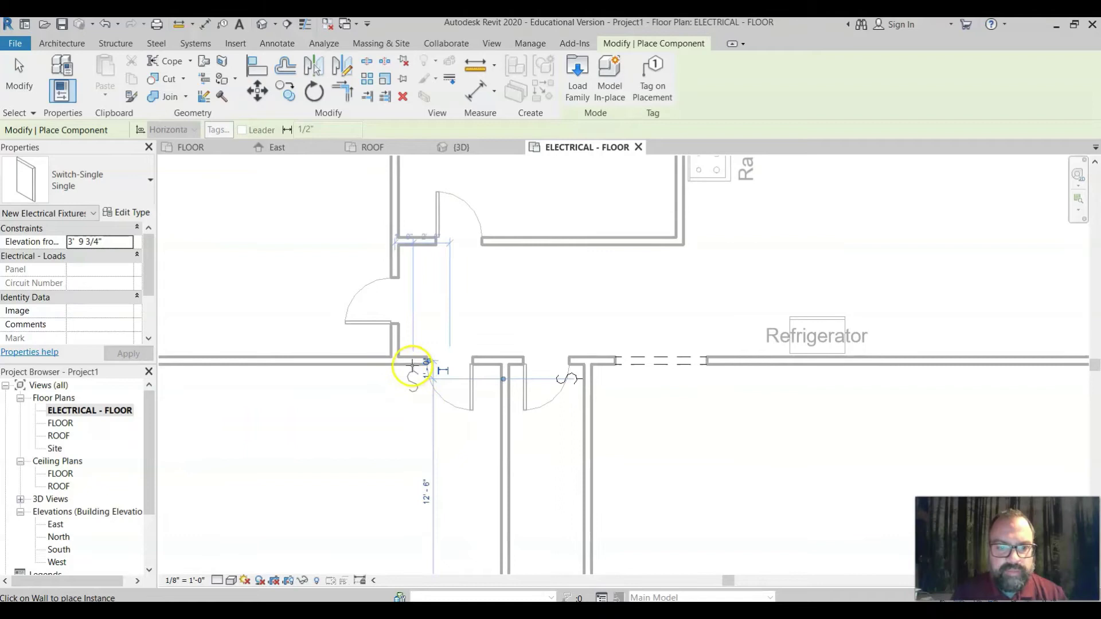
{"action": "left_click", "coordinate": [413, 365]}
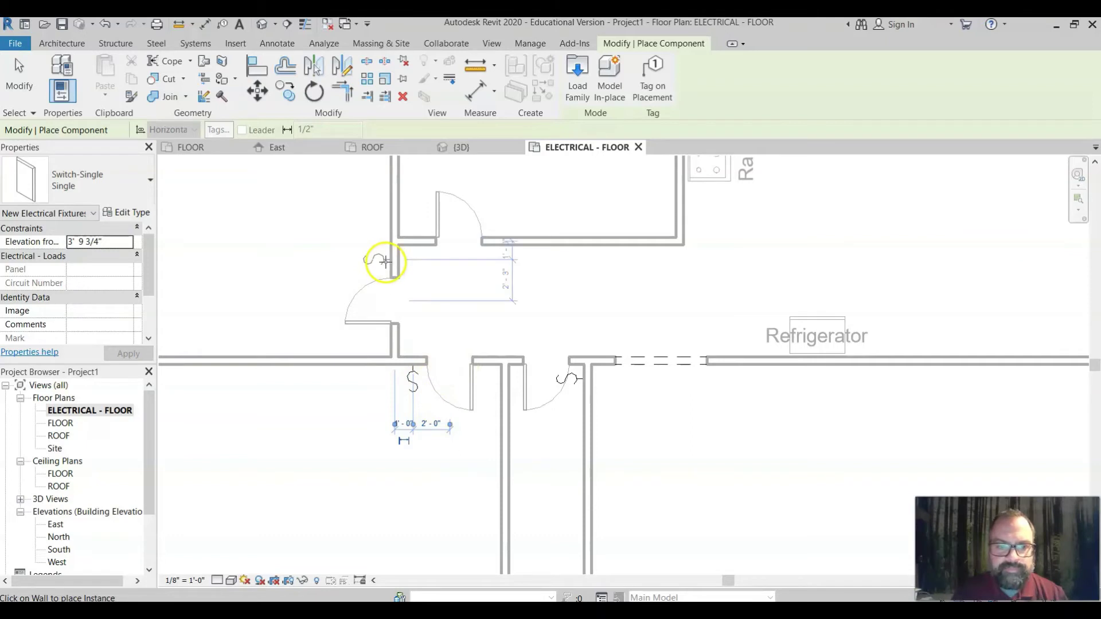
{"action": "left_click", "coordinate": [381, 259]}
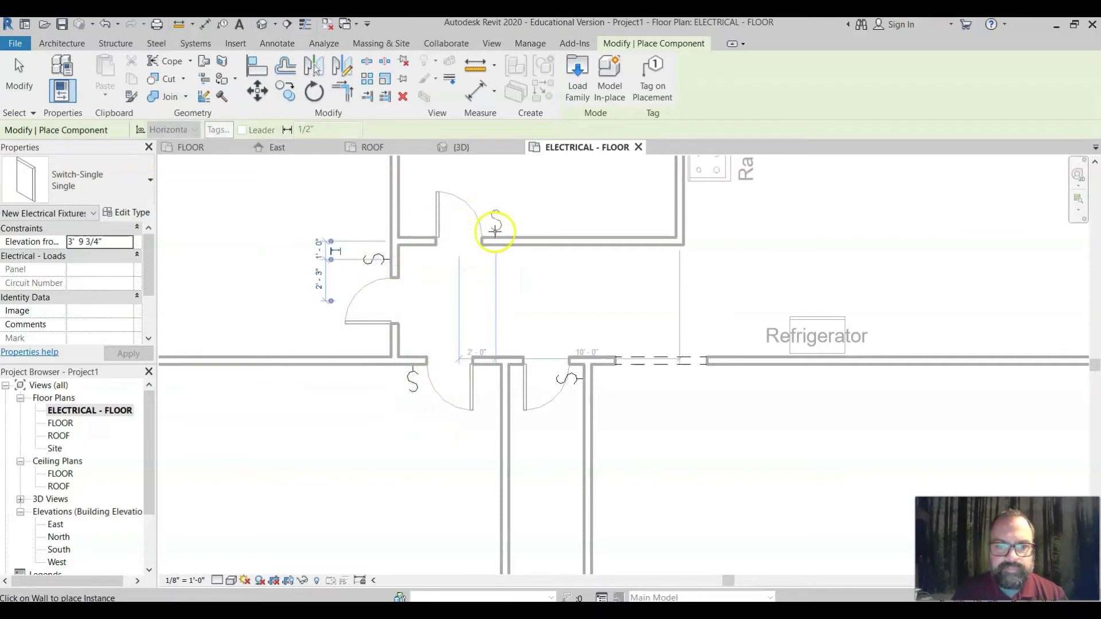
{"action": "left_click", "coordinate": [495, 231]}
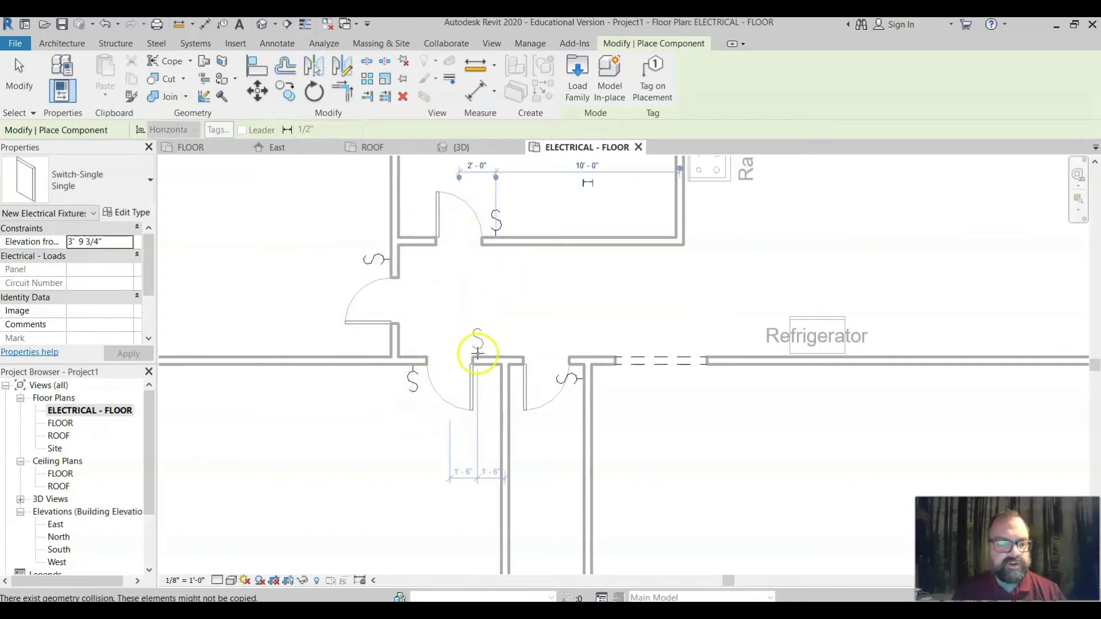
{"action": "scroll", "coordinate": [477, 351], "scroll_direction": "down", "scroll_amount": 1}
{"action": "scroll", "coordinate": [479, 351], "scroll_direction": "down", "scroll_amount": 2}
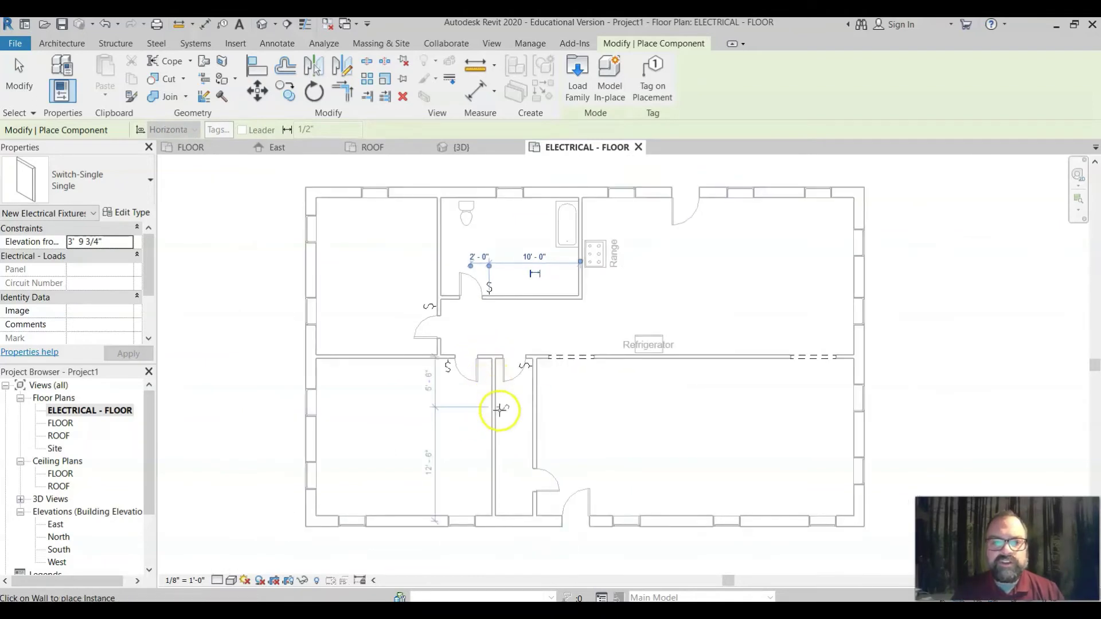
{"action": "key", "text": "Escape"}
{"action": "key", "text": "Escape"}
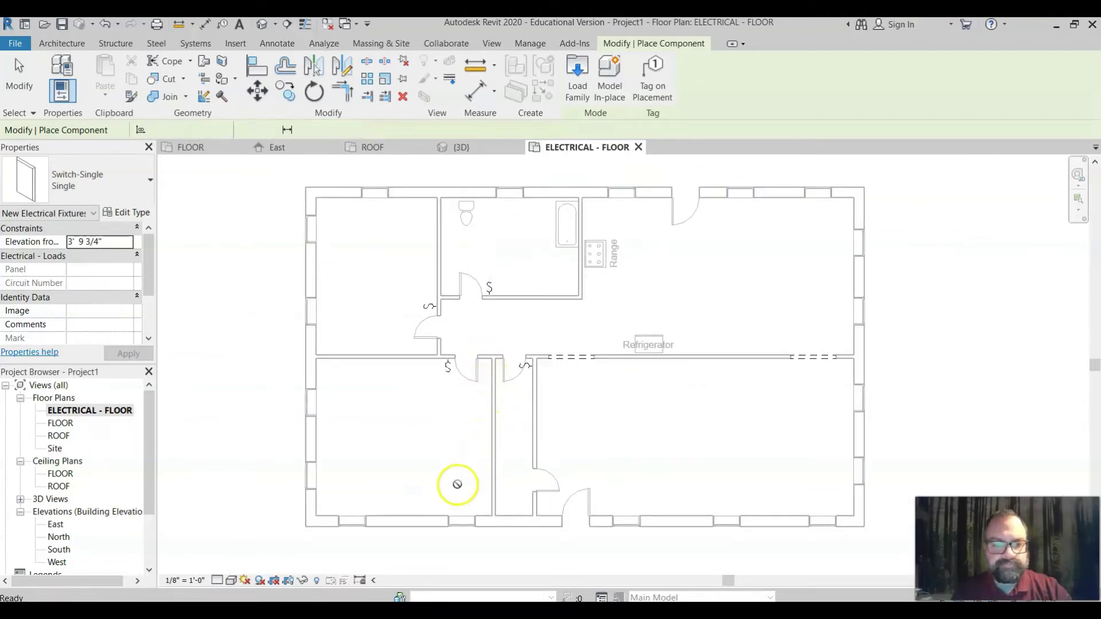
{"action": "scroll", "coordinate": [529, 369], "scroll_direction": "up", "scroll_amount": 3}
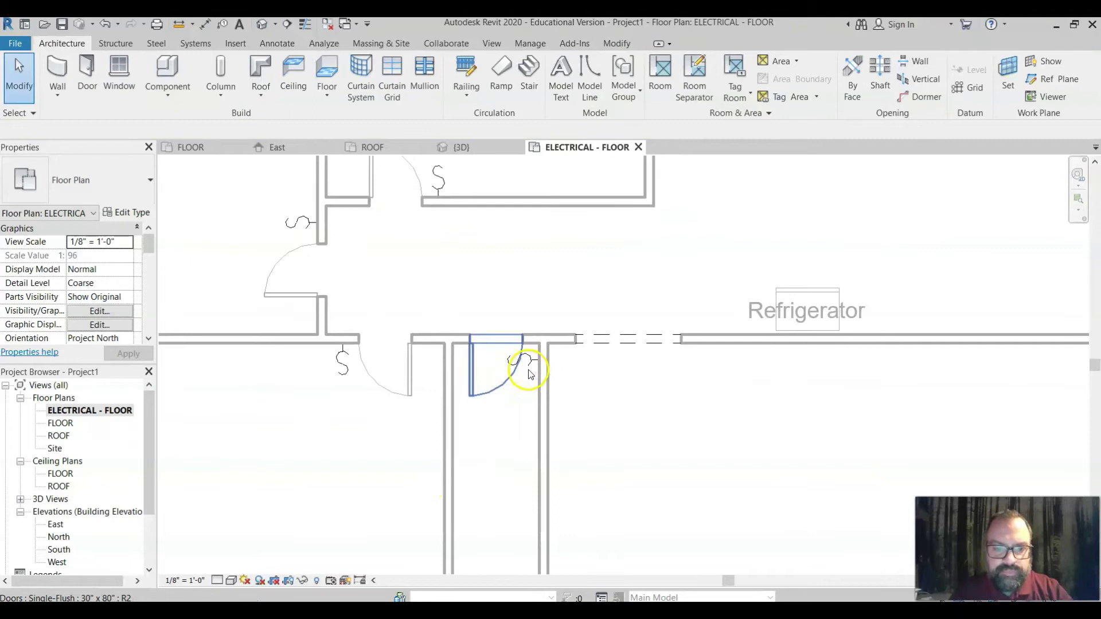
Place a Switch-Three Way switch on the wall beside the hallway door
{"action": "left_click", "coordinate": [527, 366]}
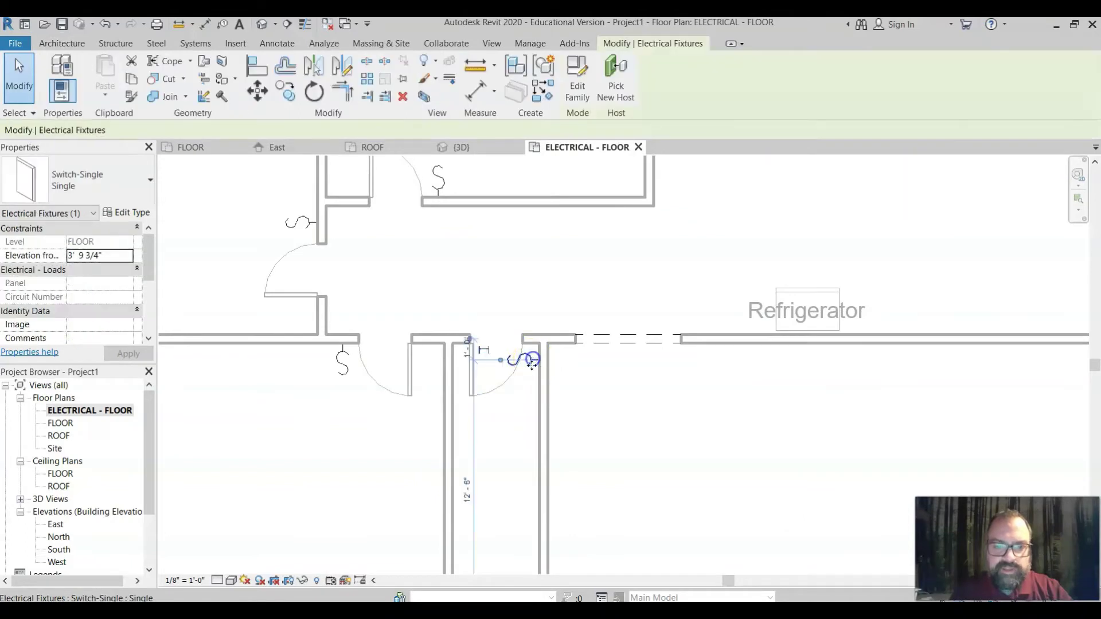
{"action": "left_click", "coordinate": [528, 453]}
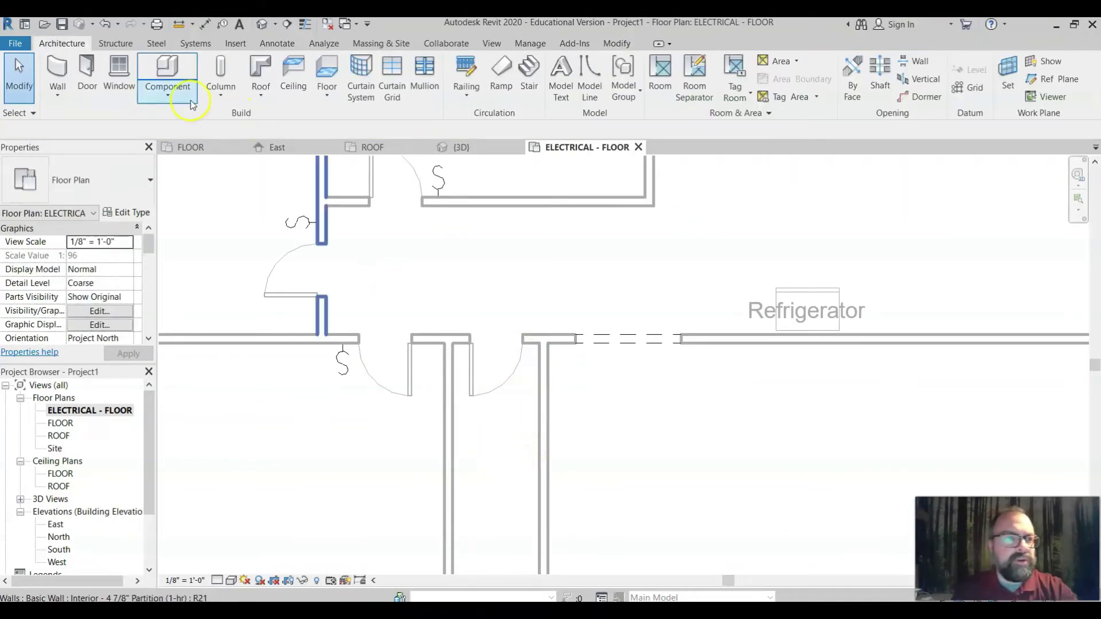
{"action": "left_click", "coordinate": [172, 70]}
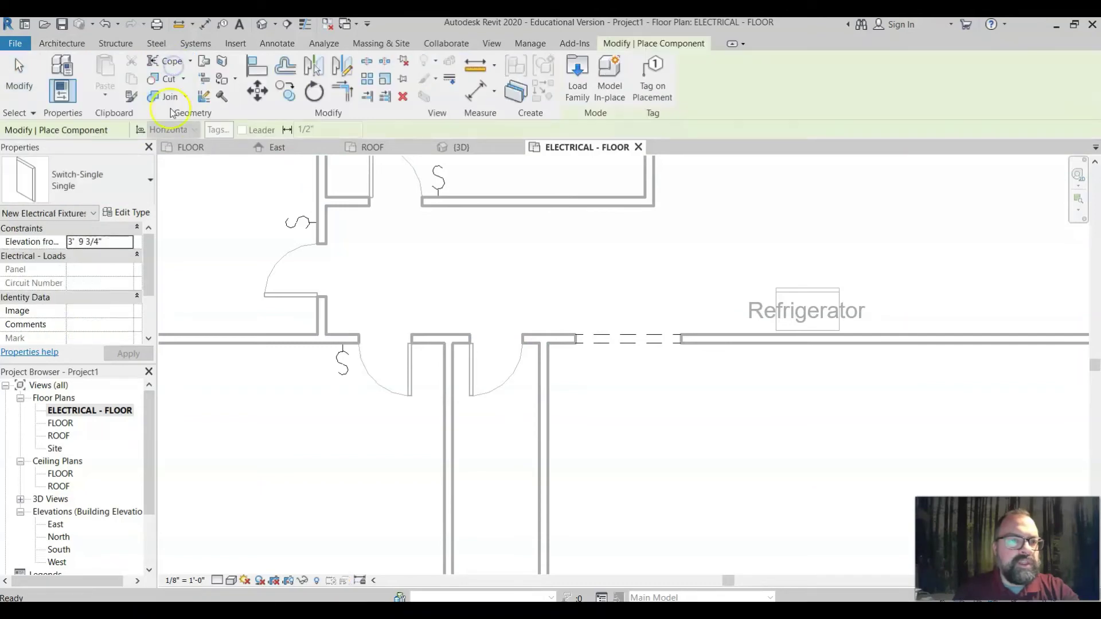
{"action": "left_click", "coordinate": [144, 190]}
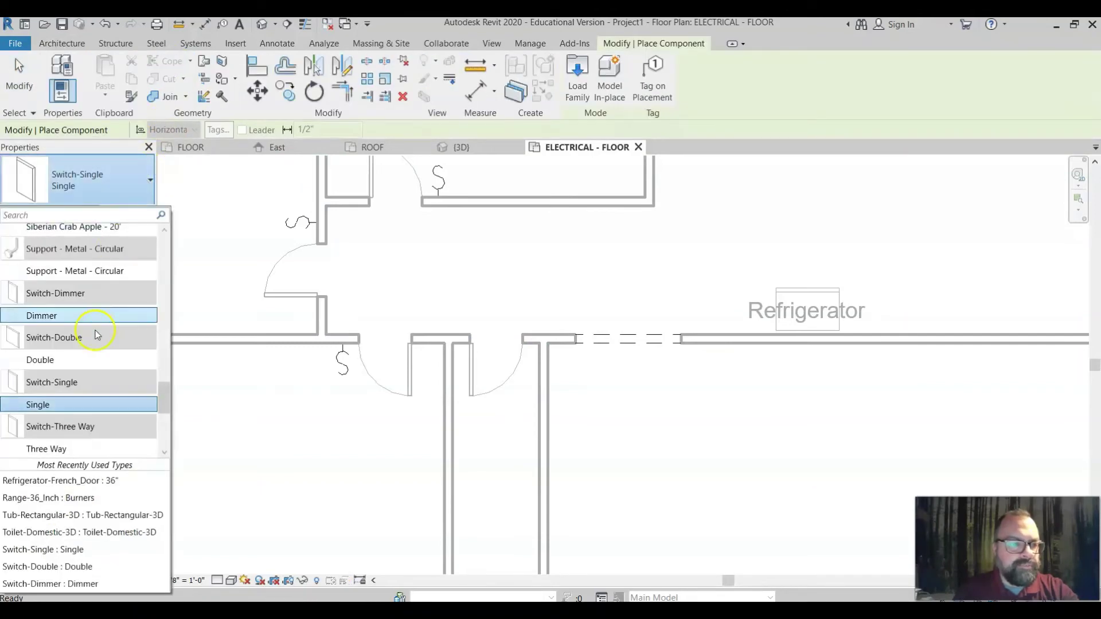
{"action": "left_click", "coordinate": [56, 449]}
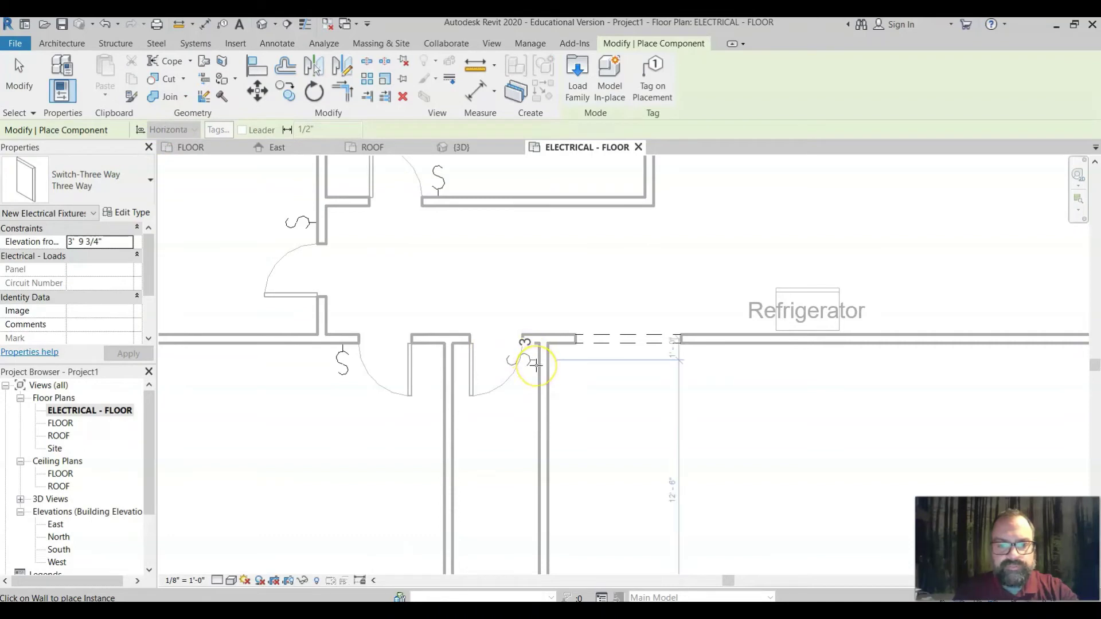
{"action": "left_click", "coordinate": [535, 365]}
{"action": "scroll", "coordinate": [536, 367], "scroll_direction": "down", "scroll_amount": 3}
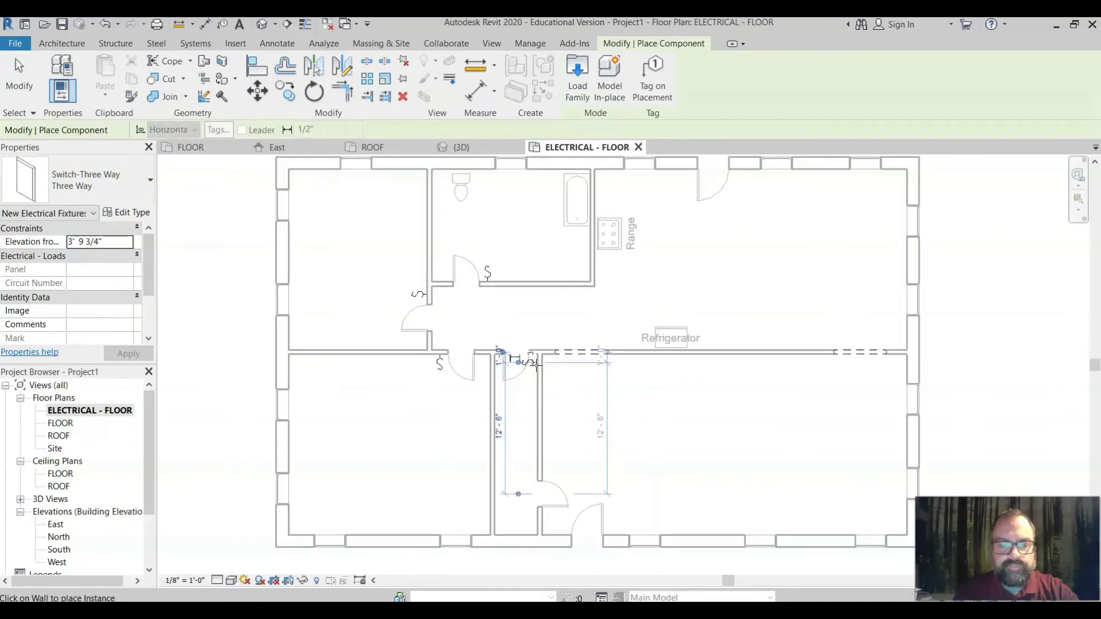
{"action": "middle_click_drag", "start_coordinate": [582, 415], "coordinate": [506, 300]}
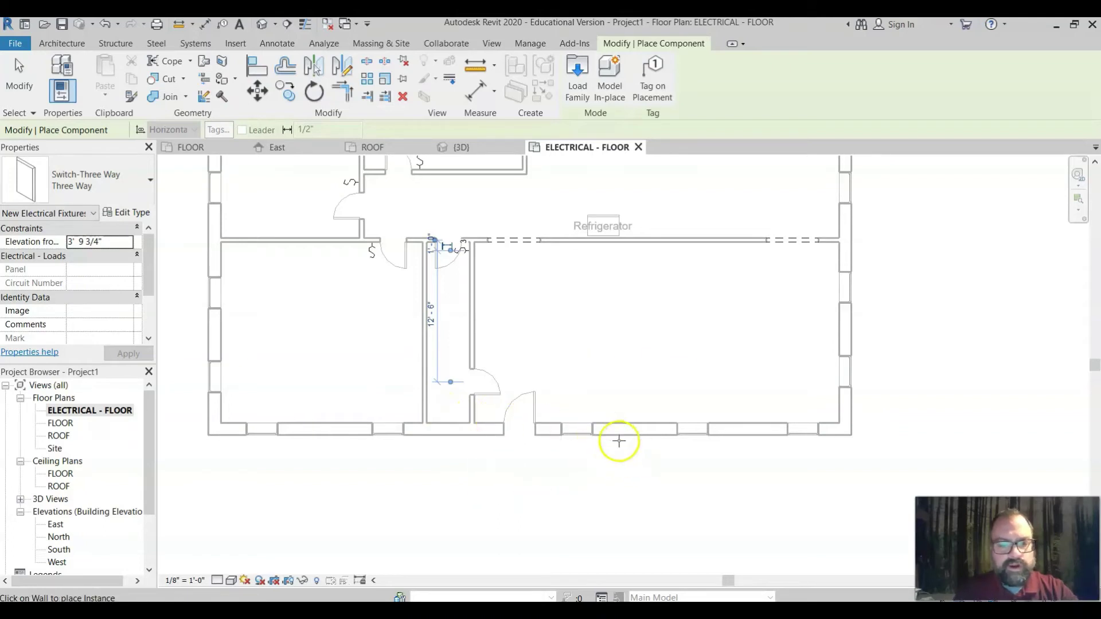
{"action": "key", "text": "Escape"}
{"action": "key", "text": "Escape"}
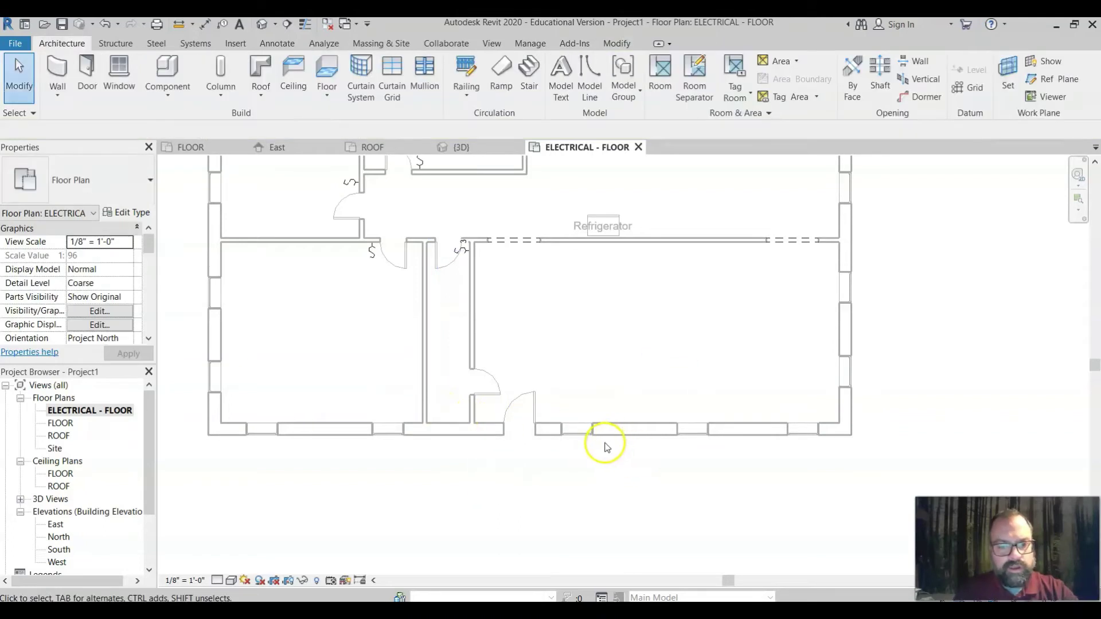
Place three-way switches by the bottom exterior door, kitchen top door and both refrigerator-wall ends
{"action": "left_click", "coordinate": [535, 408]}
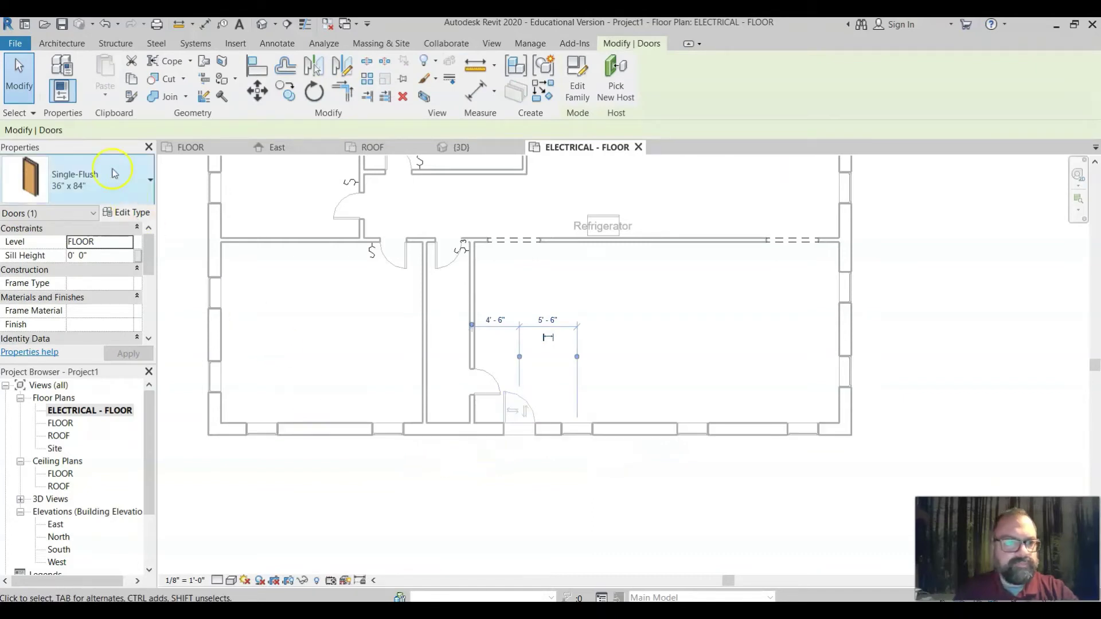
{"action": "left_click", "coordinate": [63, 44]}
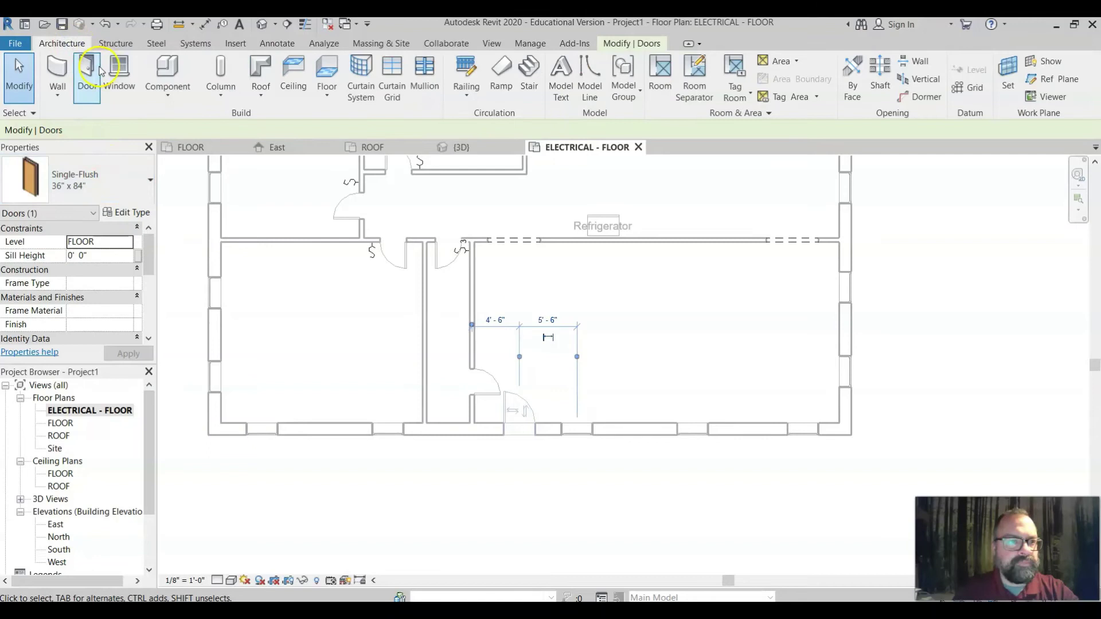
{"action": "left_click", "coordinate": [167, 79]}
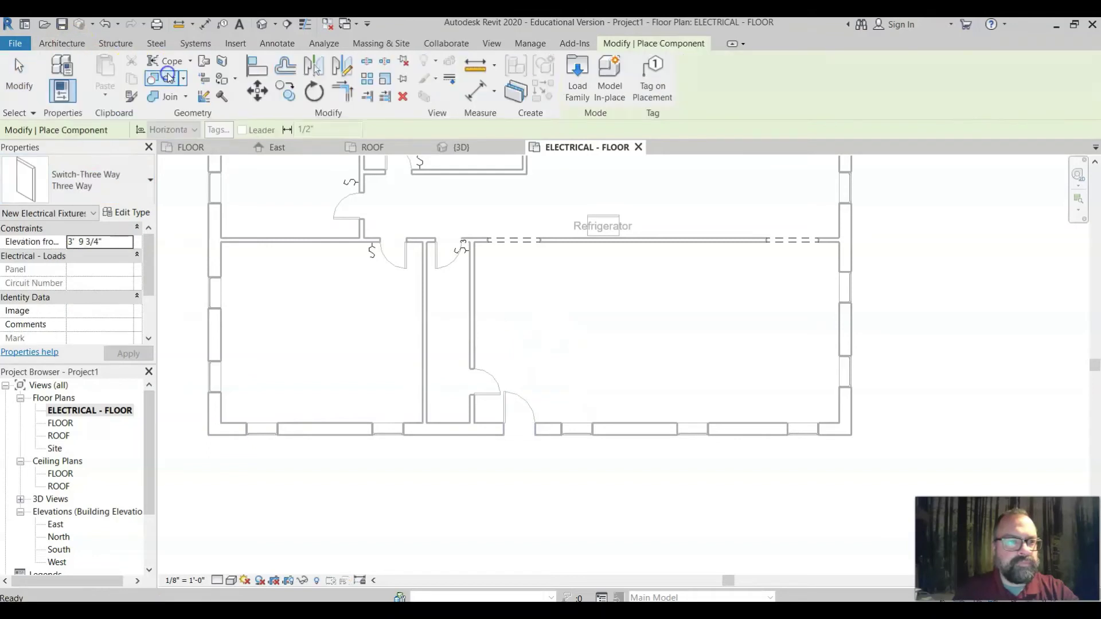
{"action": "left_click", "coordinate": [545, 421]}
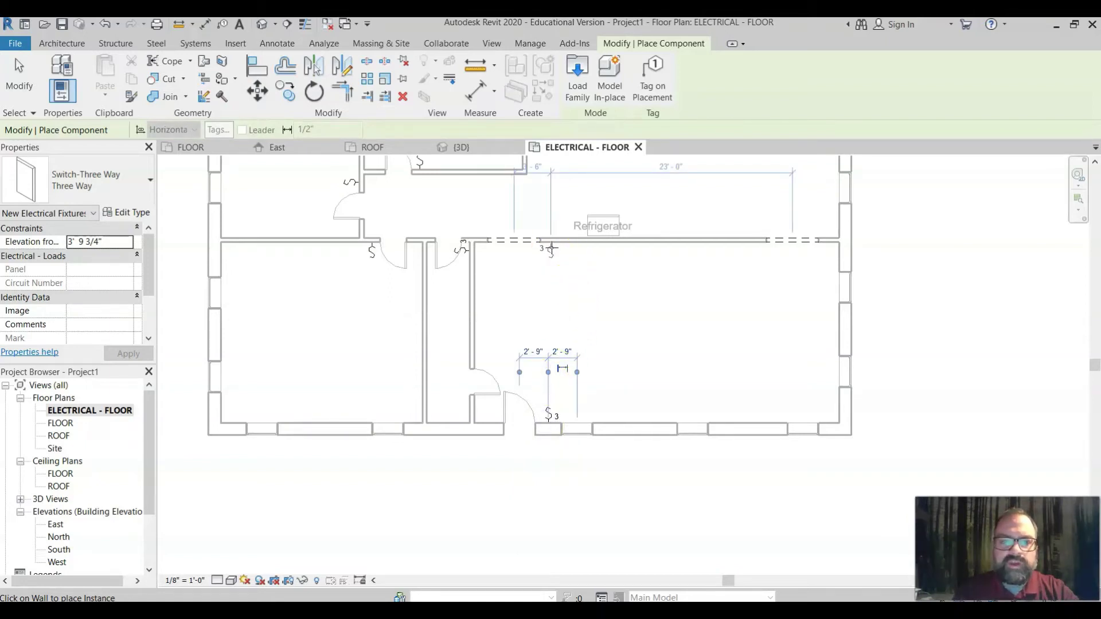
{"action": "left_click", "coordinate": [551, 248]}
{"action": "middle_click_drag", "start_coordinate": [655, 315], "coordinate": [590, 485]}
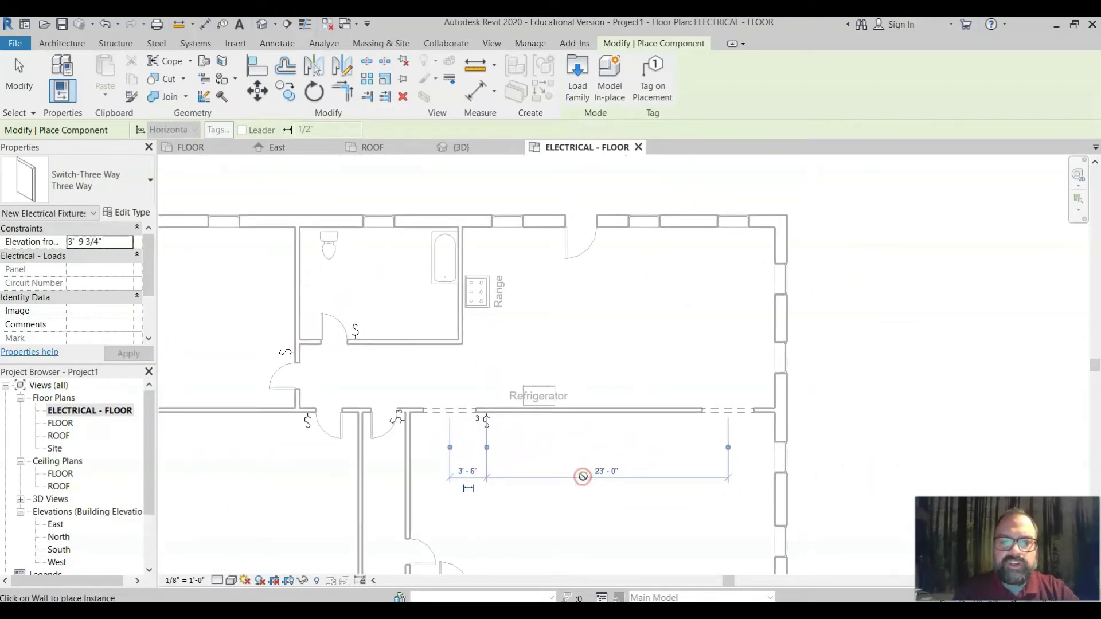
{"action": "left_click", "coordinate": [608, 233]}
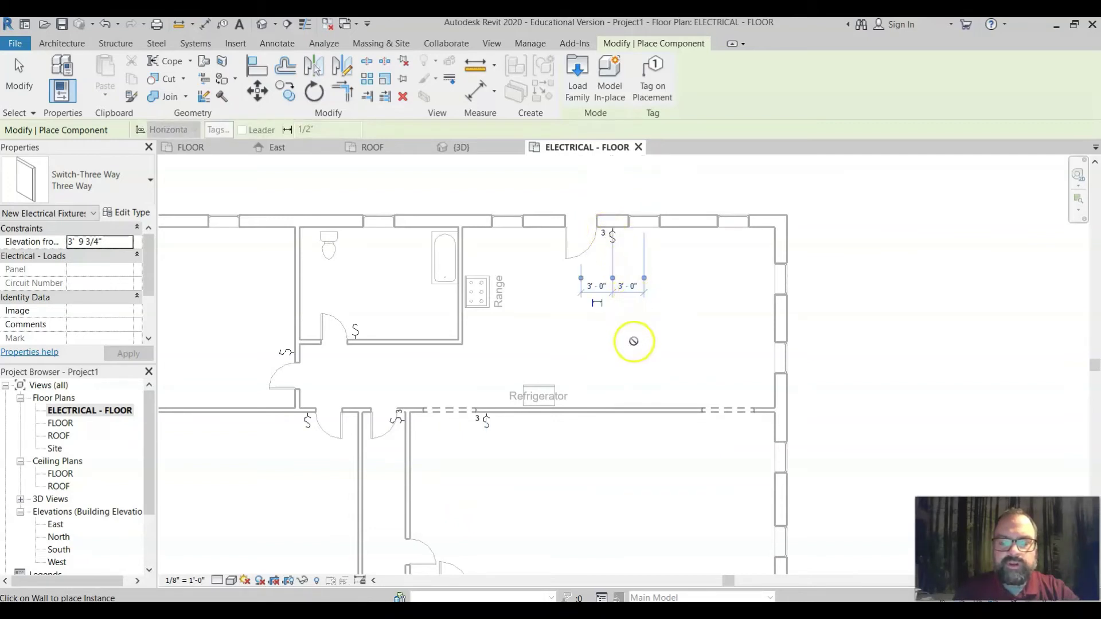
{"action": "left_click", "coordinate": [691, 402]}
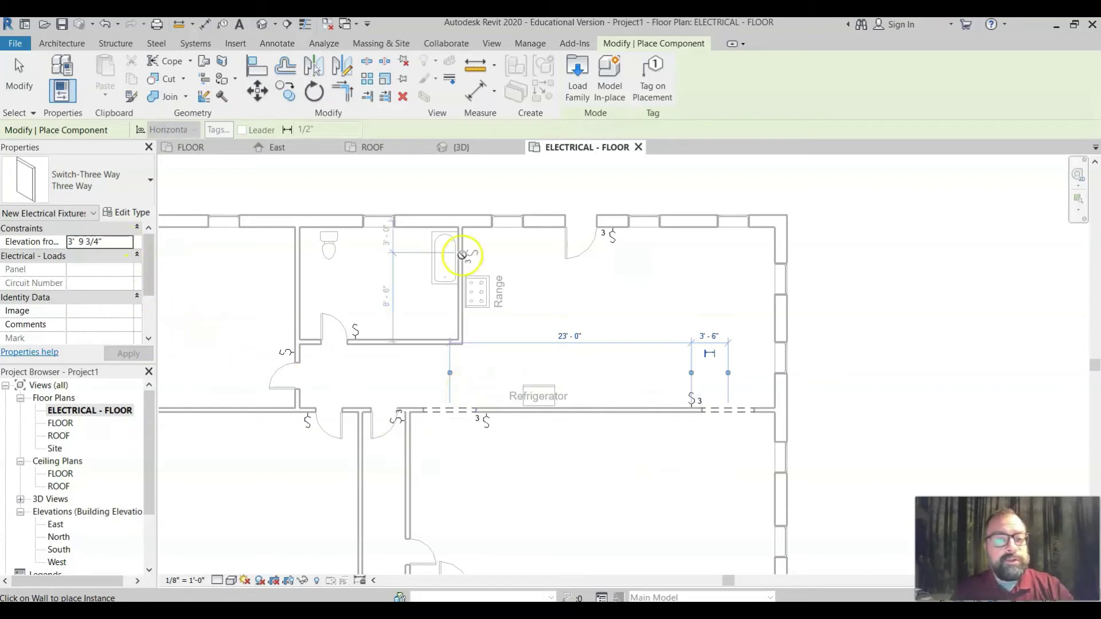
{"action": "key", "text": "Escape"}
{"action": "key", "text": "Escape"}
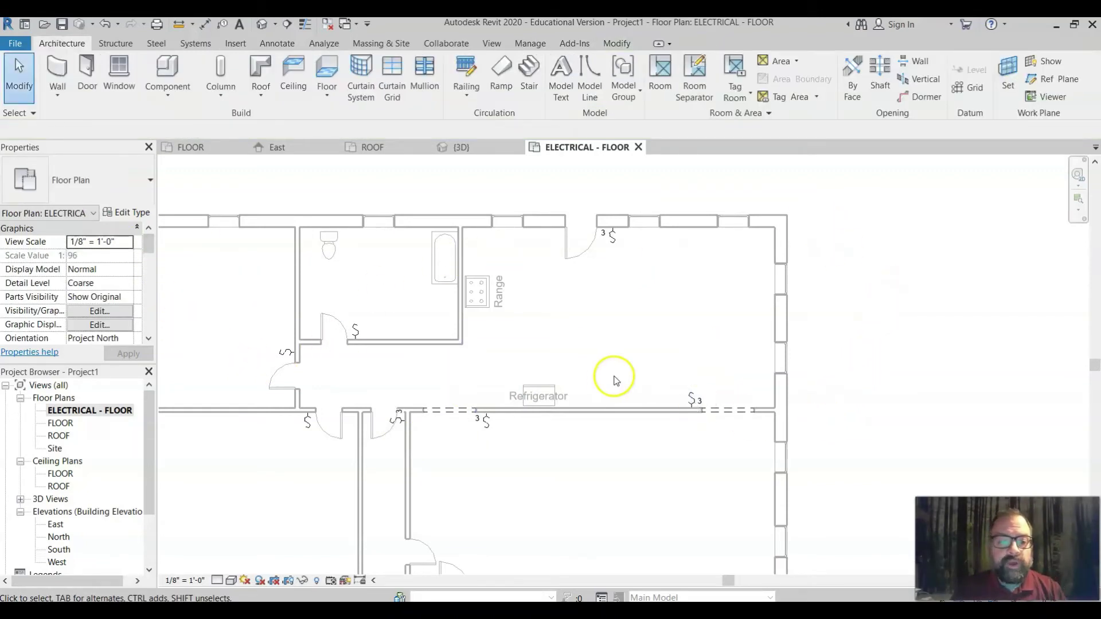
{"action": "scroll", "coordinate": [620, 386], "scroll_direction": "down", "scroll_amount": 1}
{"action": "middle_click_drag", "start_coordinate": [620, 386], "coordinate": [669, 328]}
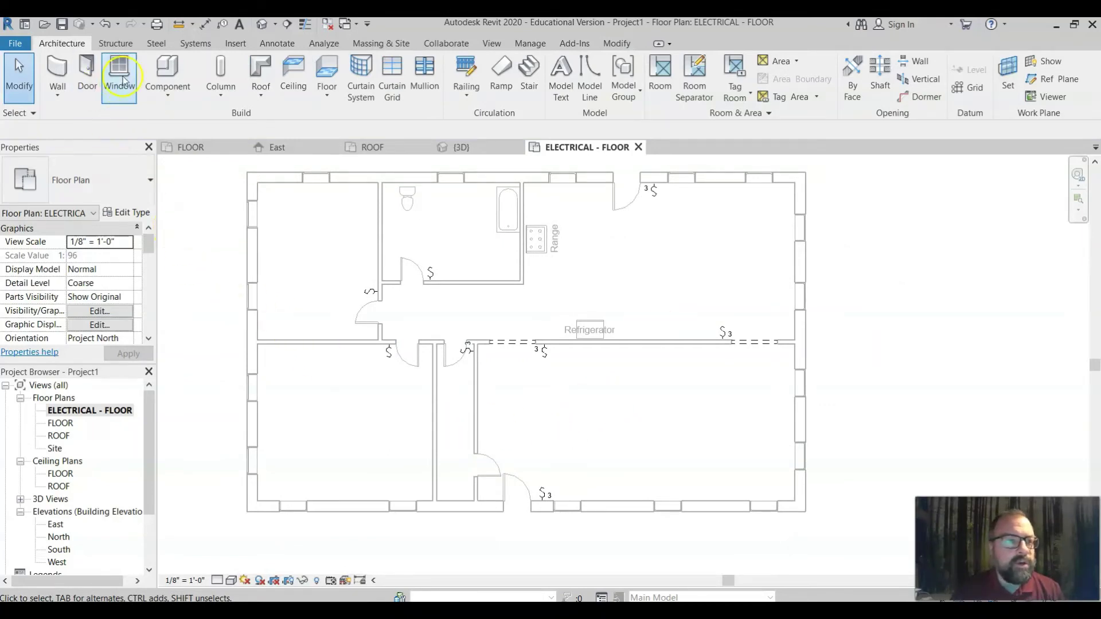
Start a new Component and scroll the type list to select the single GFI outlet
{"action": "left_click", "coordinate": [171, 71]}
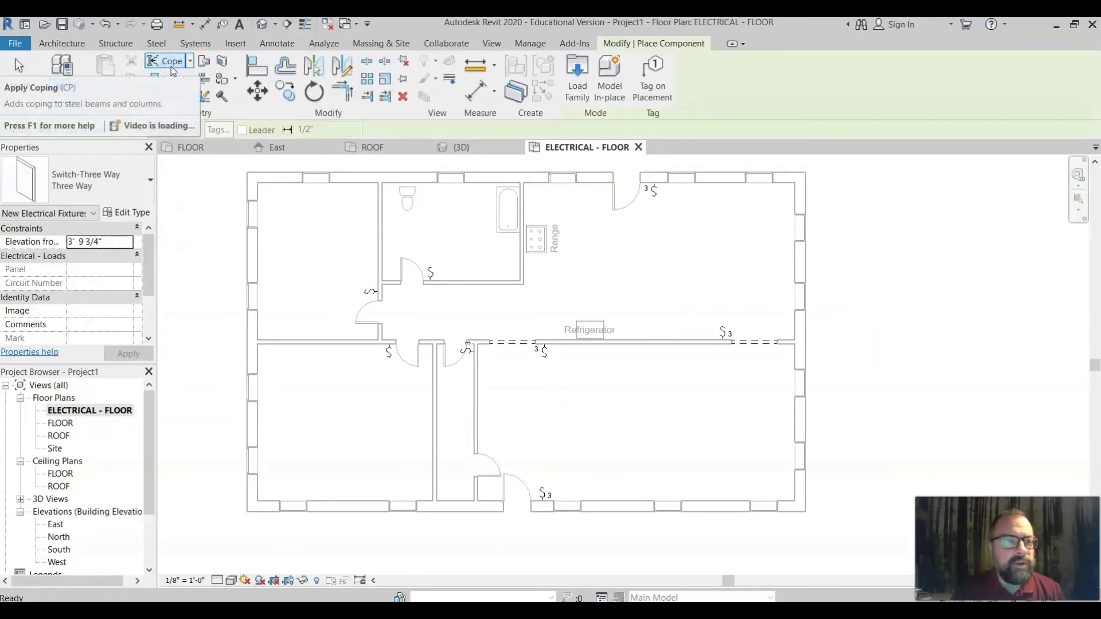
{"action": "left_click", "coordinate": [151, 181]}
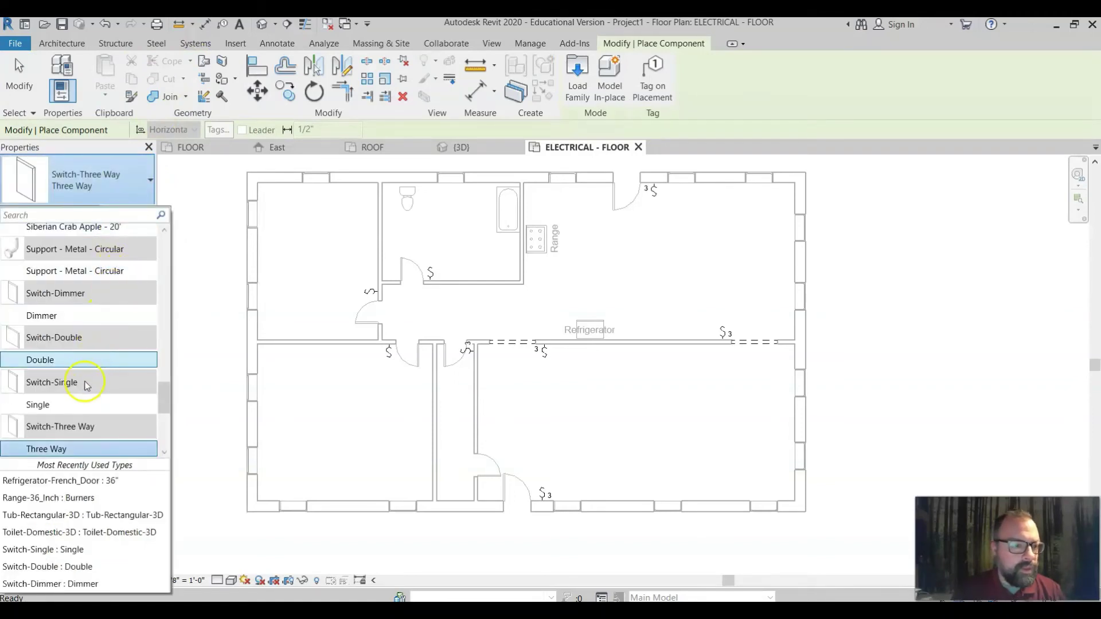
{"action": "scroll", "coordinate": [88, 385], "scroll_direction": "up", "scroll_amount": 3}
{"action": "scroll", "coordinate": [90, 388], "scroll_direction": "down", "scroll_amount": 3}
{"action": "scroll", "coordinate": [92, 390], "scroll_direction": "down", "scroll_amount": 3}
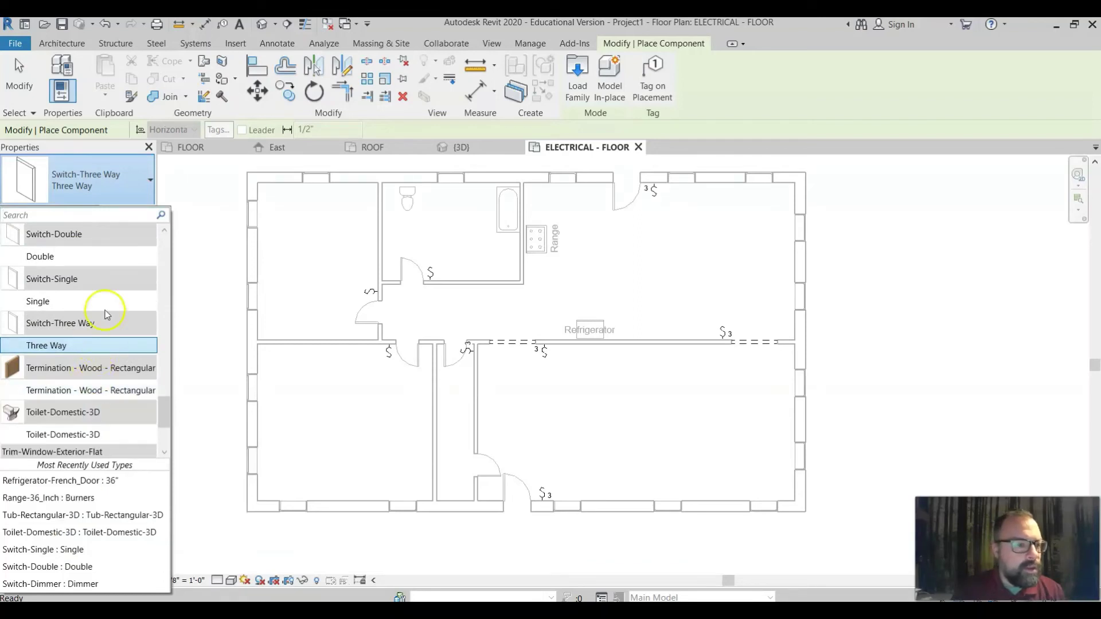
{"action": "scroll", "coordinate": [108, 310], "scroll_direction": "down", "scroll_amount": 6}
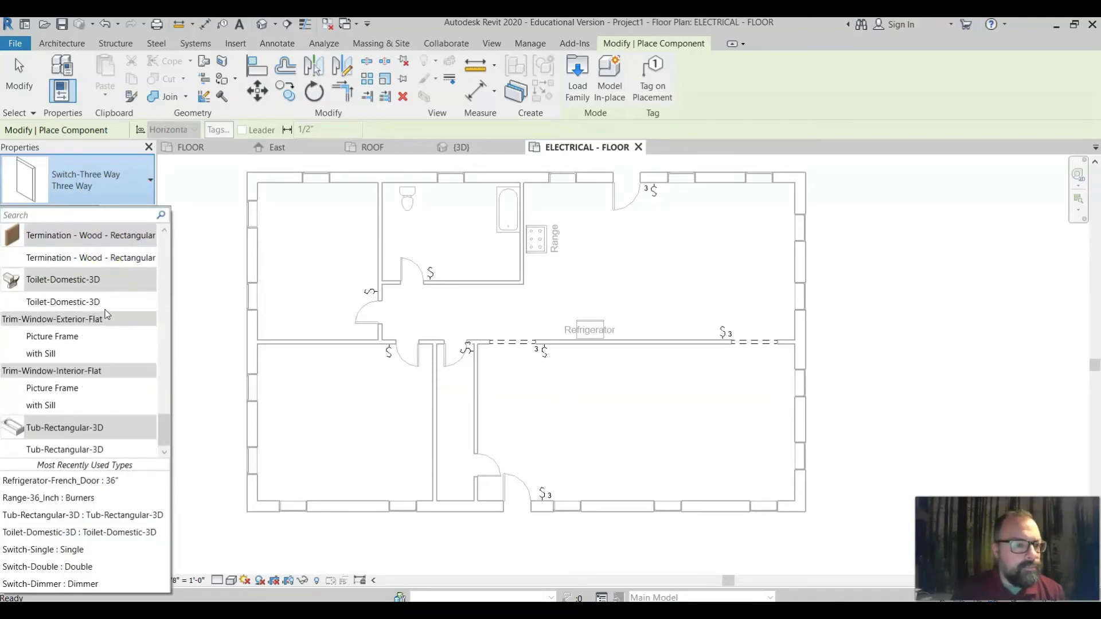
{"action": "scroll", "coordinate": [106, 313], "scroll_direction": "up", "scroll_amount": 10}
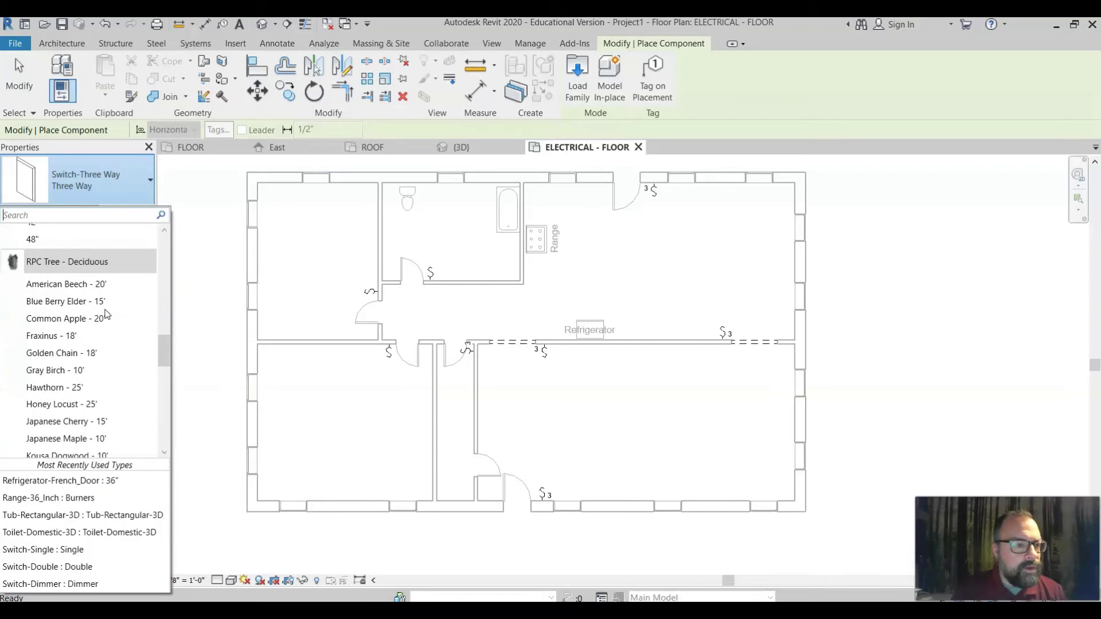
{"action": "scroll", "coordinate": [105, 314], "scroll_direction": "up", "scroll_amount": 10}
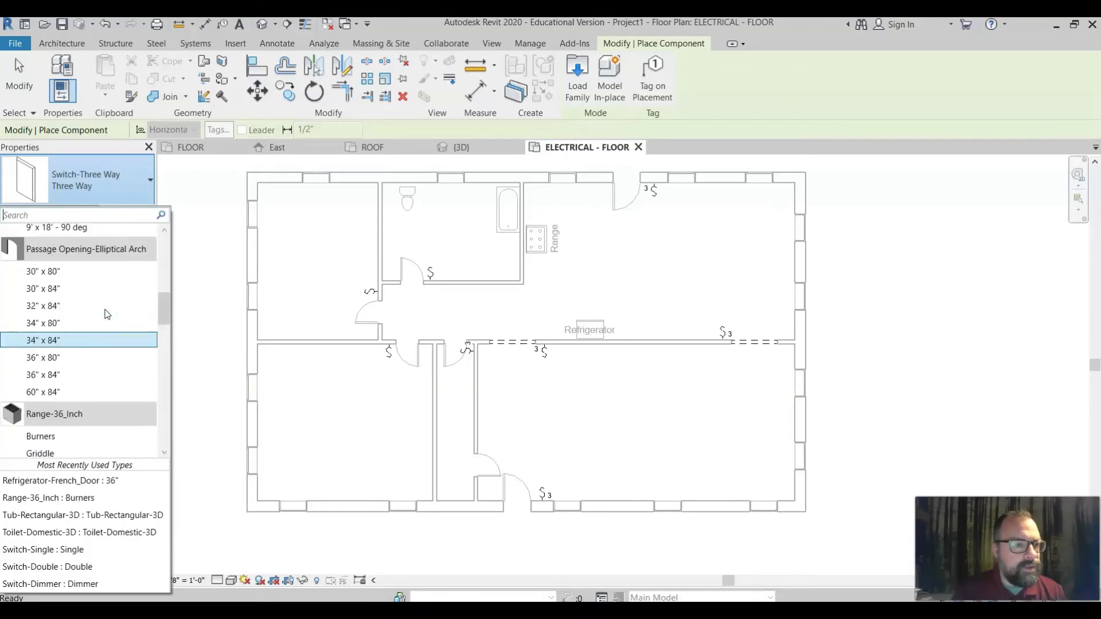
{"action": "scroll", "coordinate": [105, 315], "scroll_direction": "up", "scroll_amount": 8}
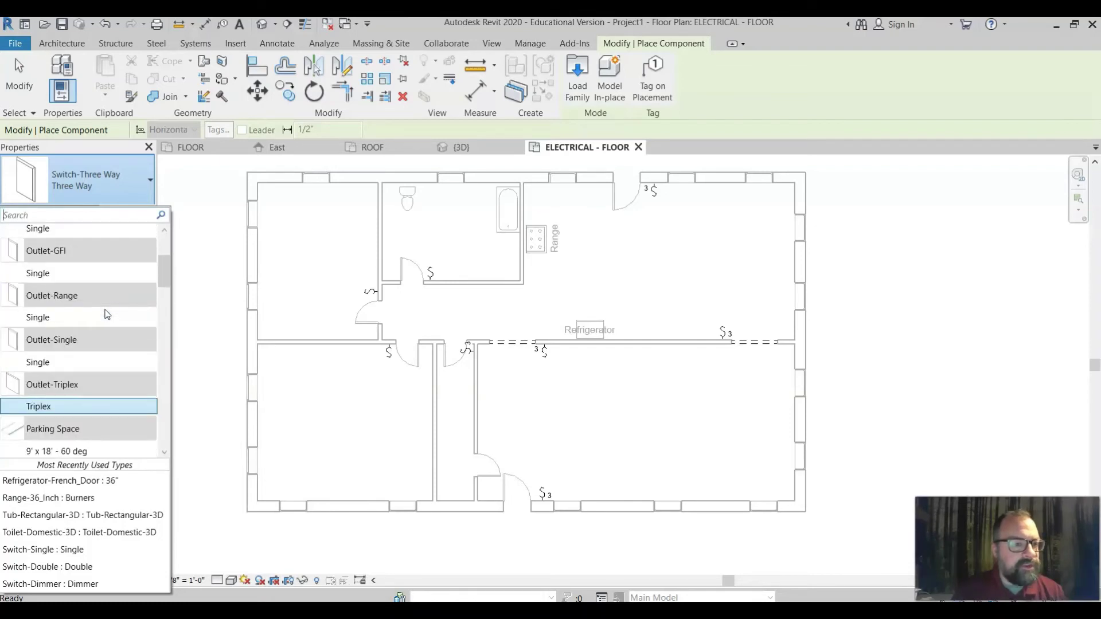
{"action": "left_click", "coordinate": [99, 321]}
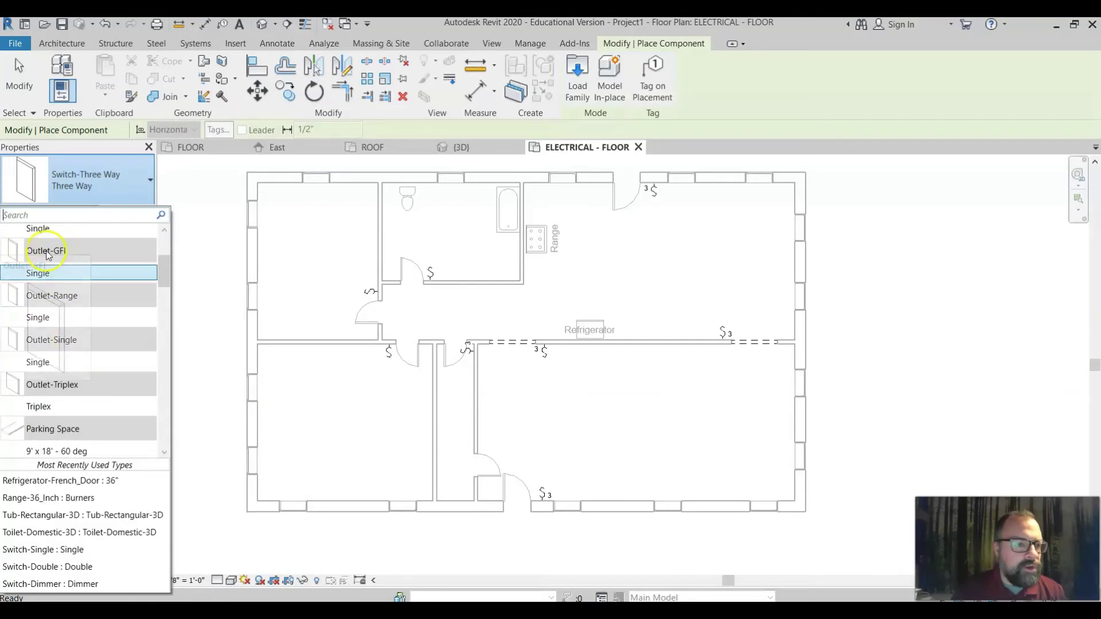
Place four Outlet-GFI Single outlets, two on the bathroom-side kitchen wall and two on the top wall
{"action": "left_click", "coordinate": [61, 274]}
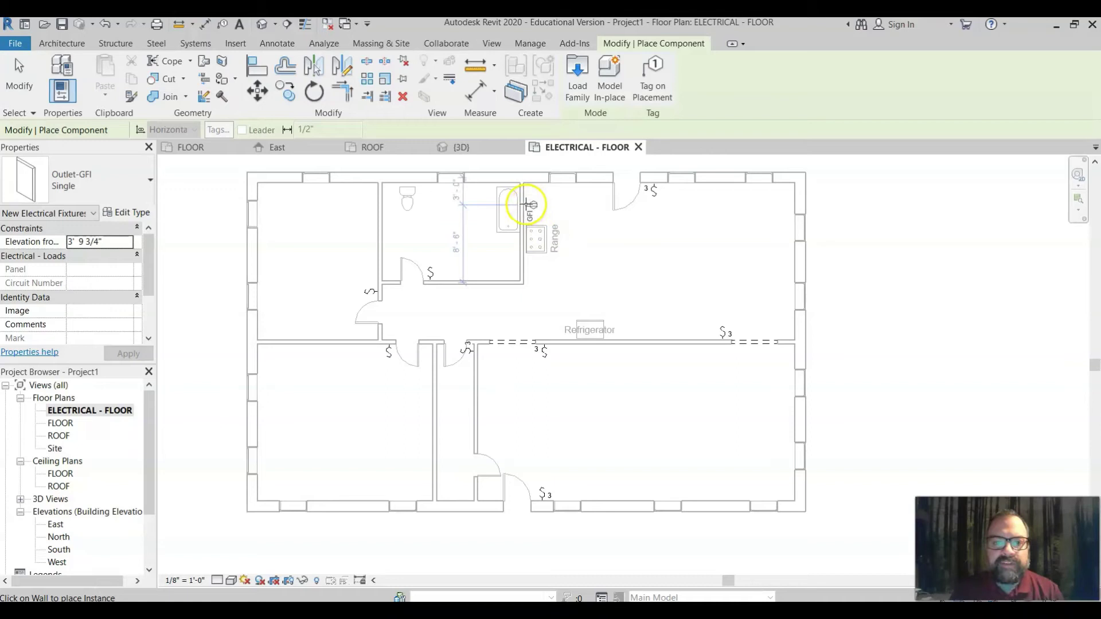
{"action": "left_click", "coordinate": [527, 204]}
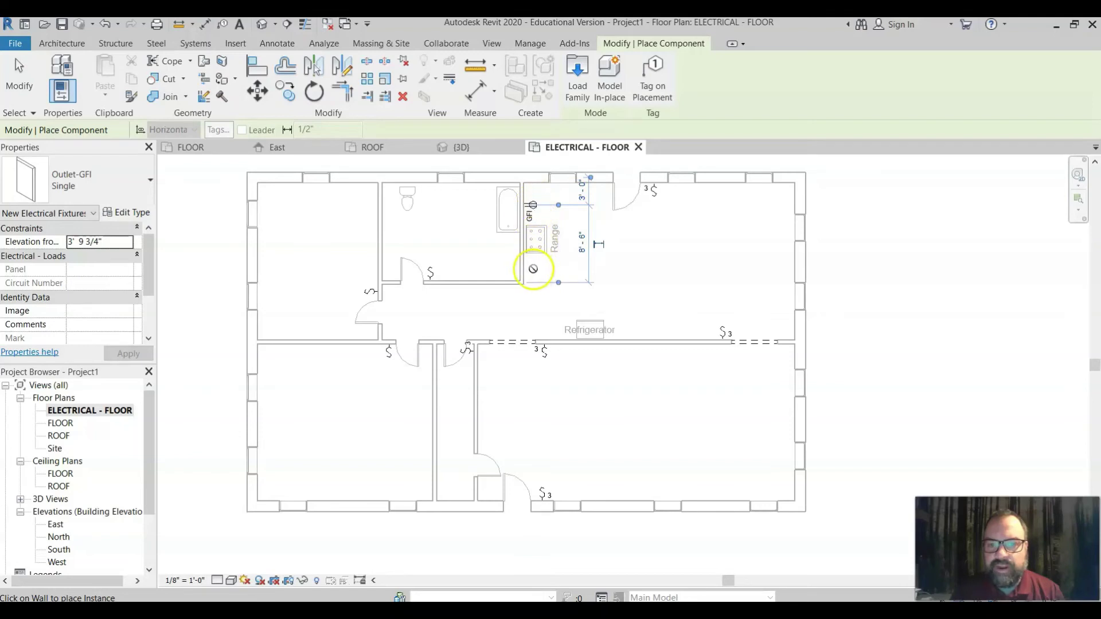
{"action": "left_click", "coordinate": [531, 270]}
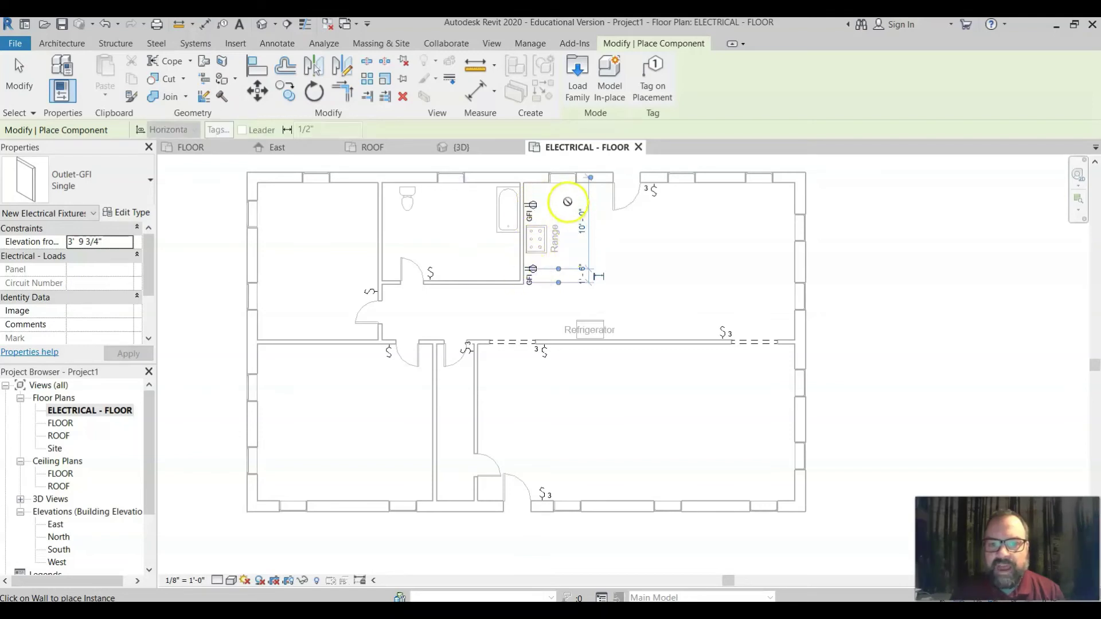
{"action": "left_click", "coordinate": [533, 205]}
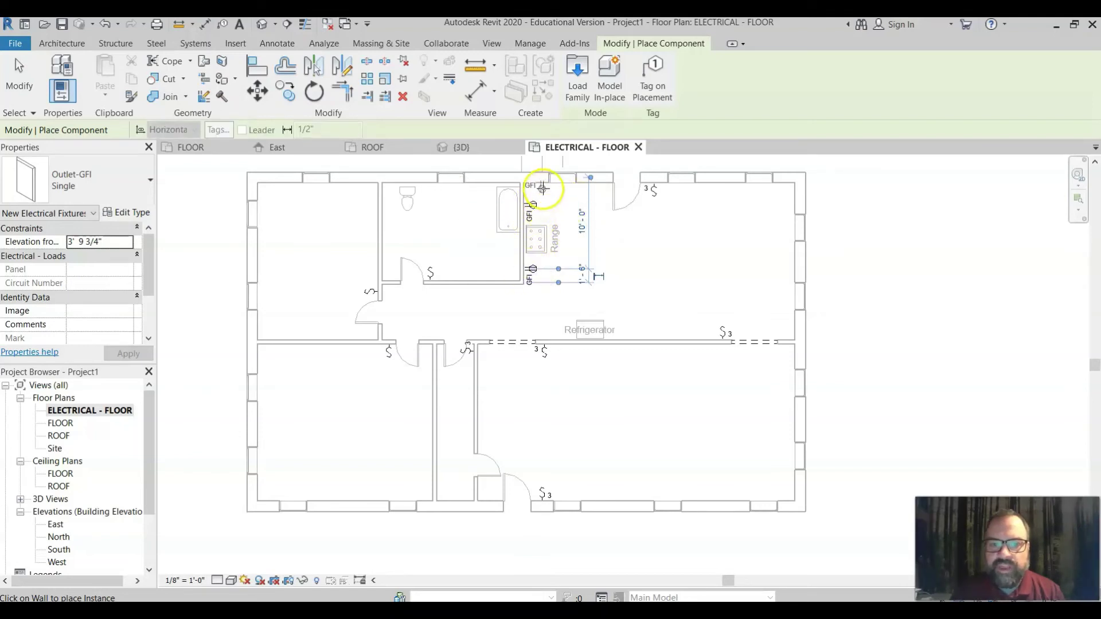
{"action": "left_click", "coordinate": [542, 193]}
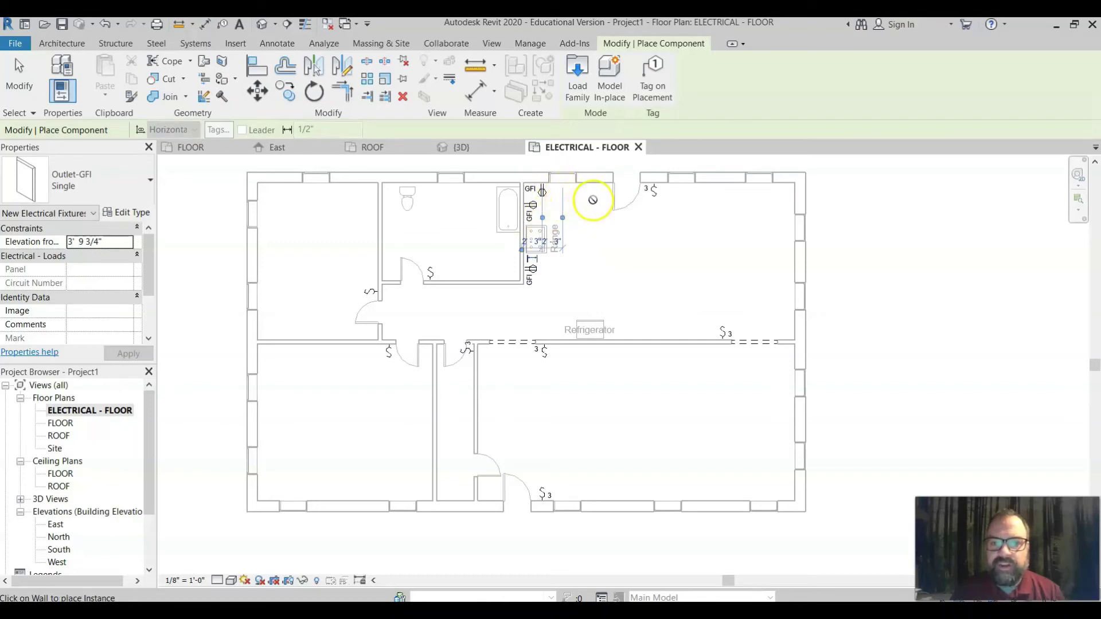
{"action": "left_click", "coordinate": [603, 188]}
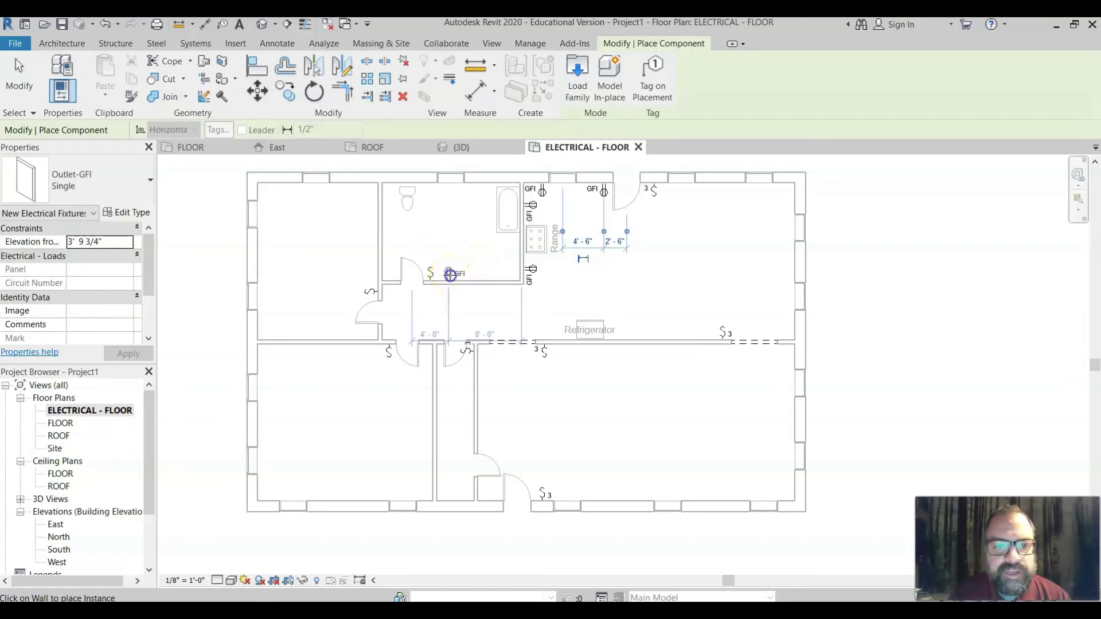
Place two GFI outlets on the bathroom's lower wall and one beside the Range
{"action": "left_click", "coordinate": [448, 273]}
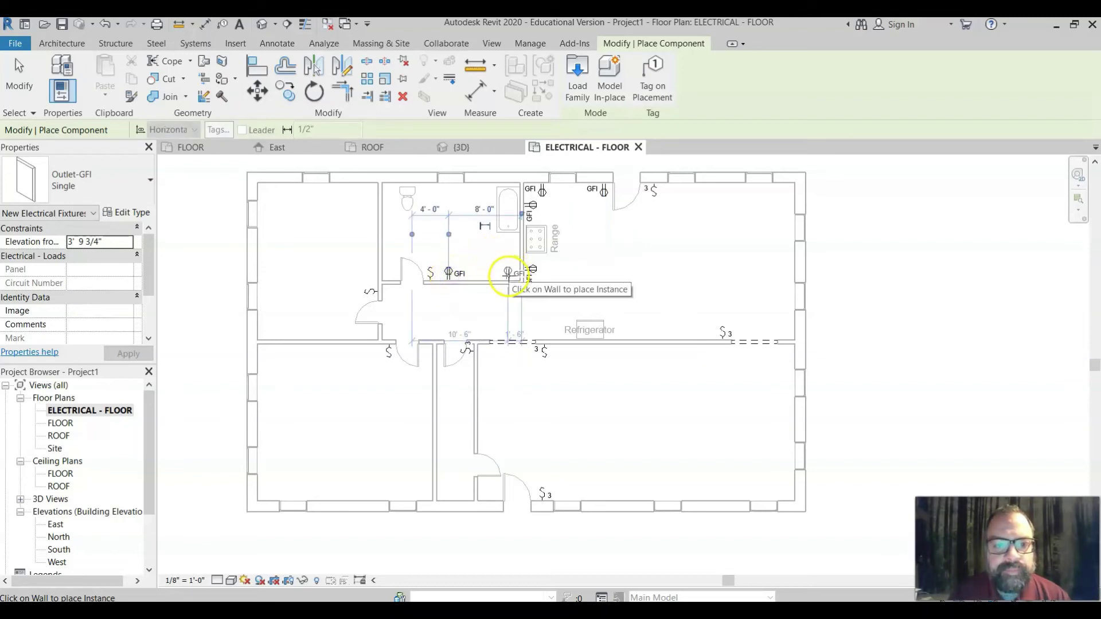
{"action": "left_click", "coordinate": [508, 274]}
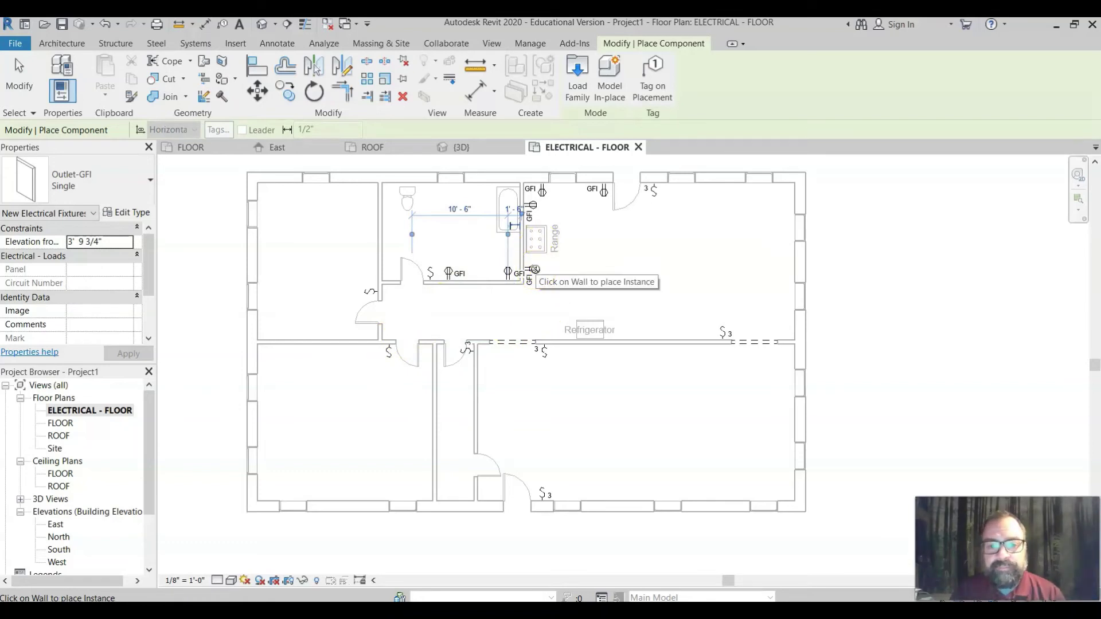
{"action": "left_click", "coordinate": [537, 228]}
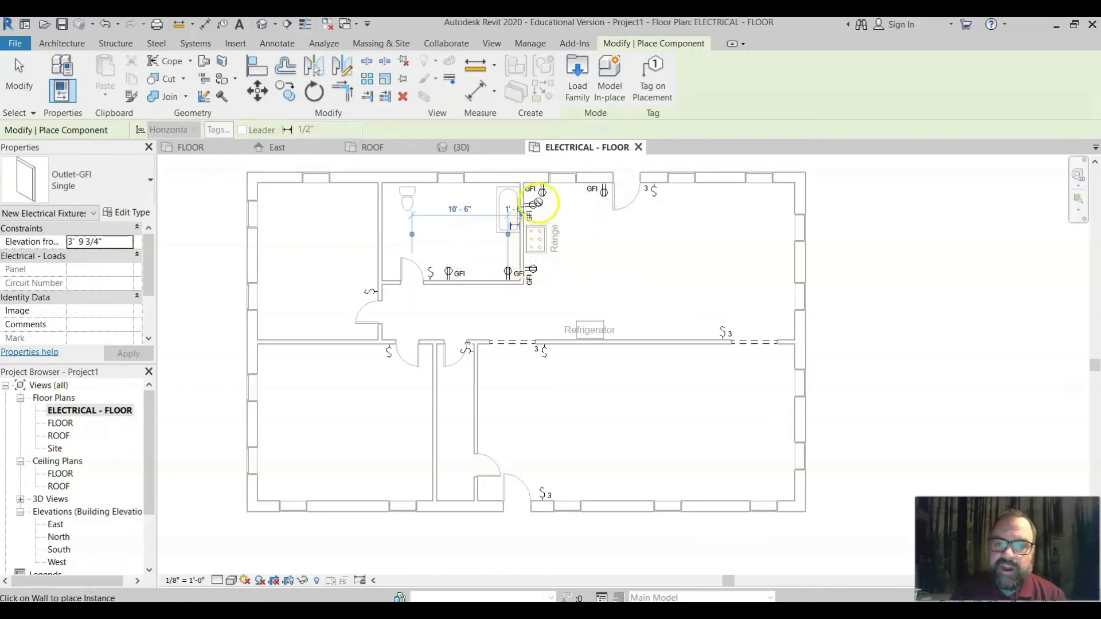
{"action": "left_click", "coordinate": [536, 203]}
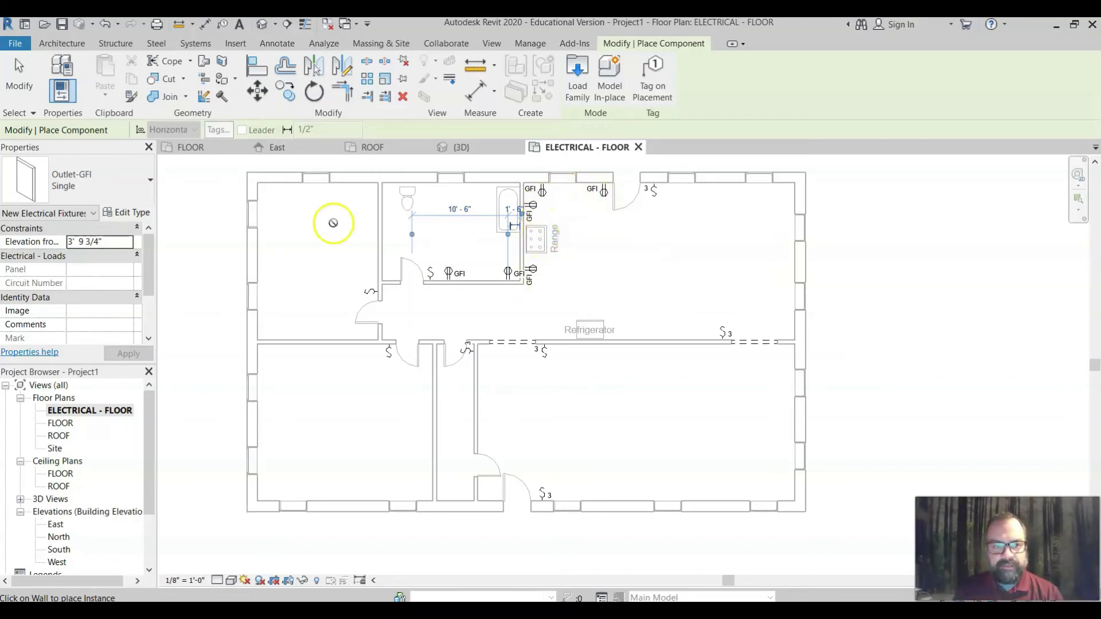
{"action": "left_click", "coordinate": [149, 181]}
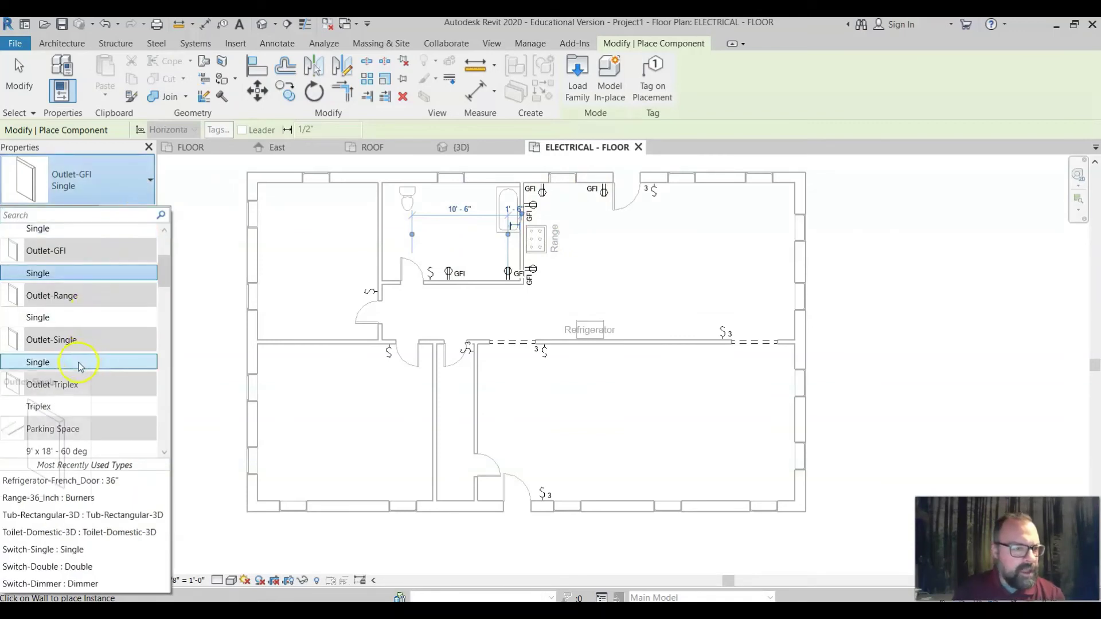
Place a single range outlet on the wall behind the Range, then browse the outlet types
{"action": "left_click", "coordinate": [45, 319]}
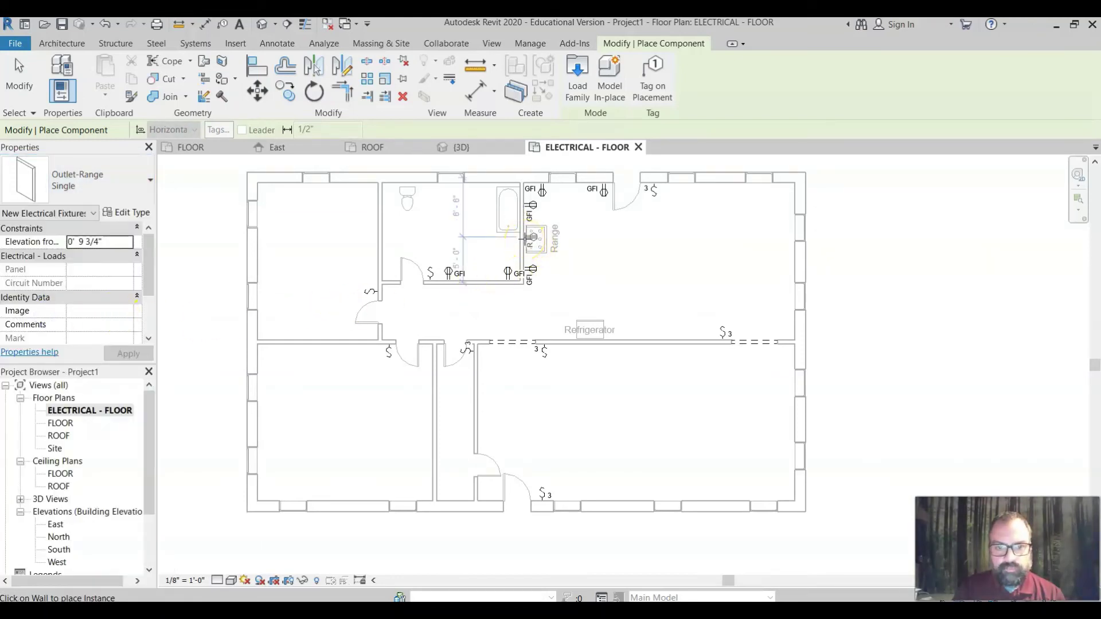
{"action": "left_click", "coordinate": [529, 237]}
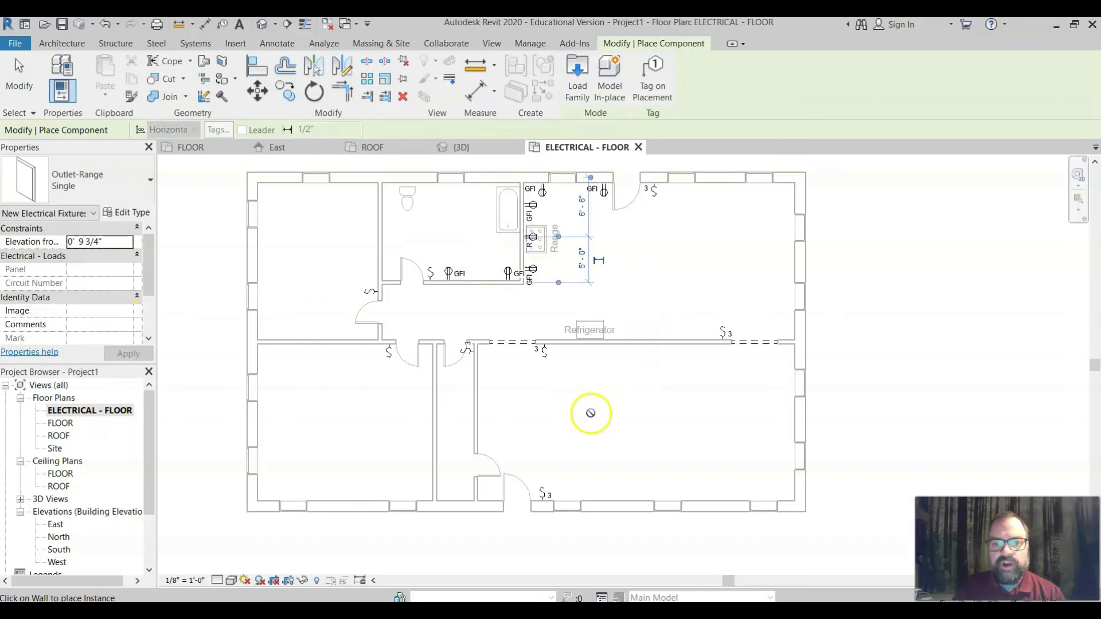
{"action": "left_click", "coordinate": [147, 183]}
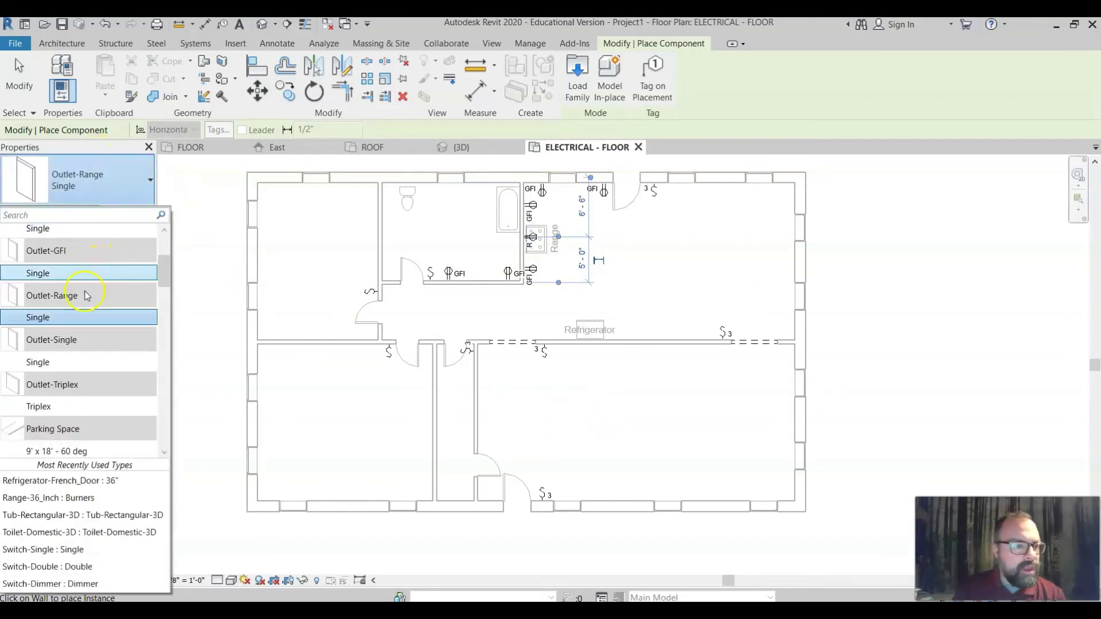
{"action": "scroll", "coordinate": [81, 359], "scroll_direction": "down", "scroll_amount": 1}
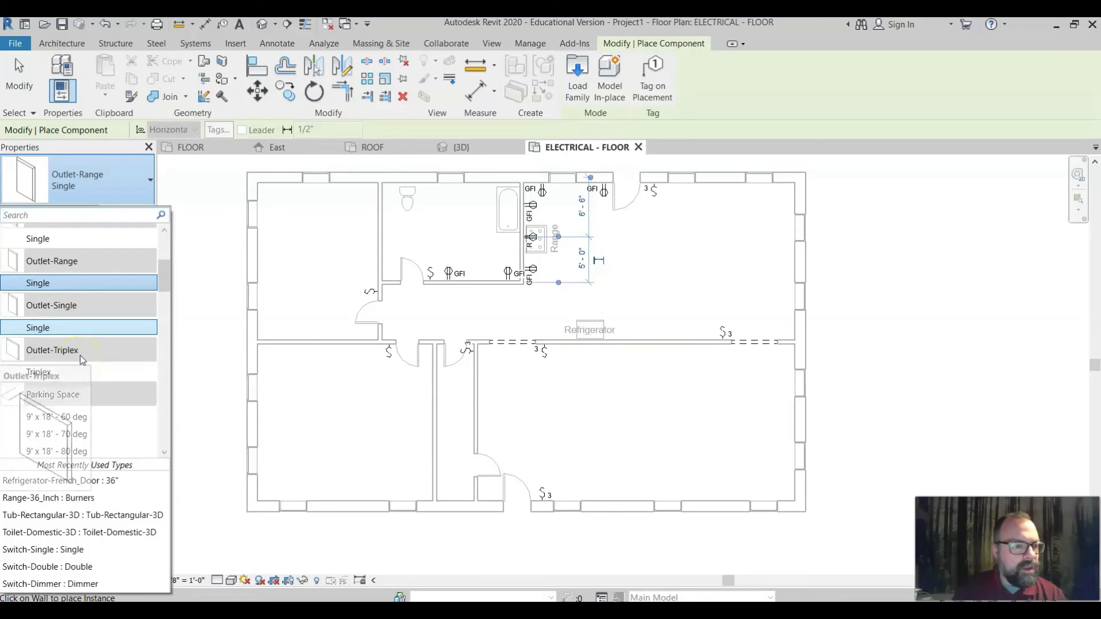
{"action": "scroll", "coordinate": [81, 359], "scroll_direction": "down", "scroll_amount": 3}
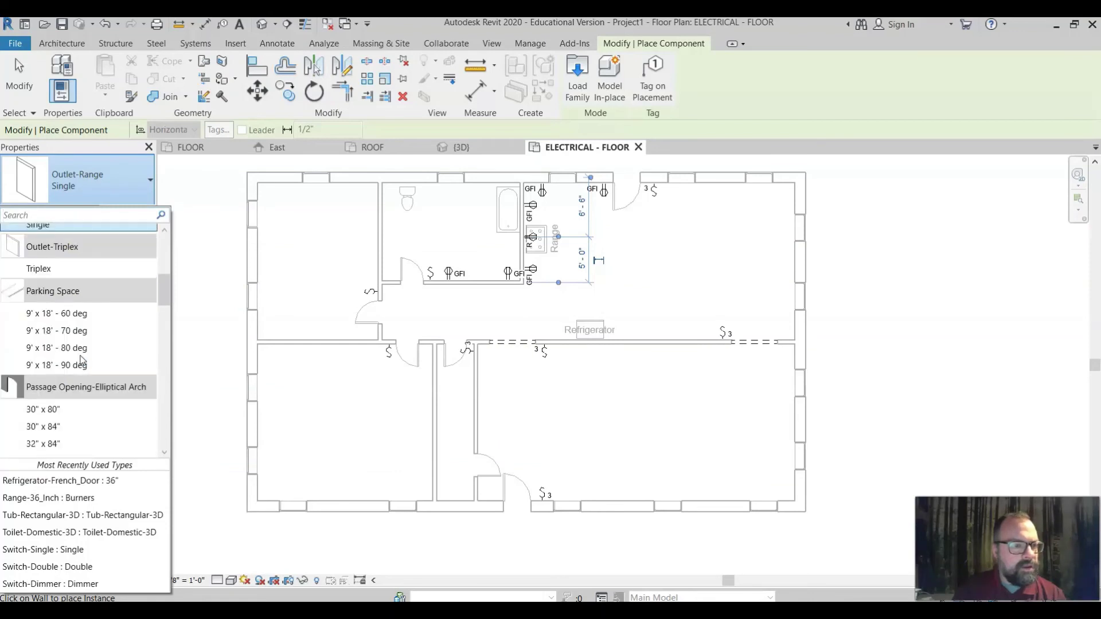
{"action": "scroll", "coordinate": [81, 359], "scroll_direction": "up", "scroll_amount": 3}
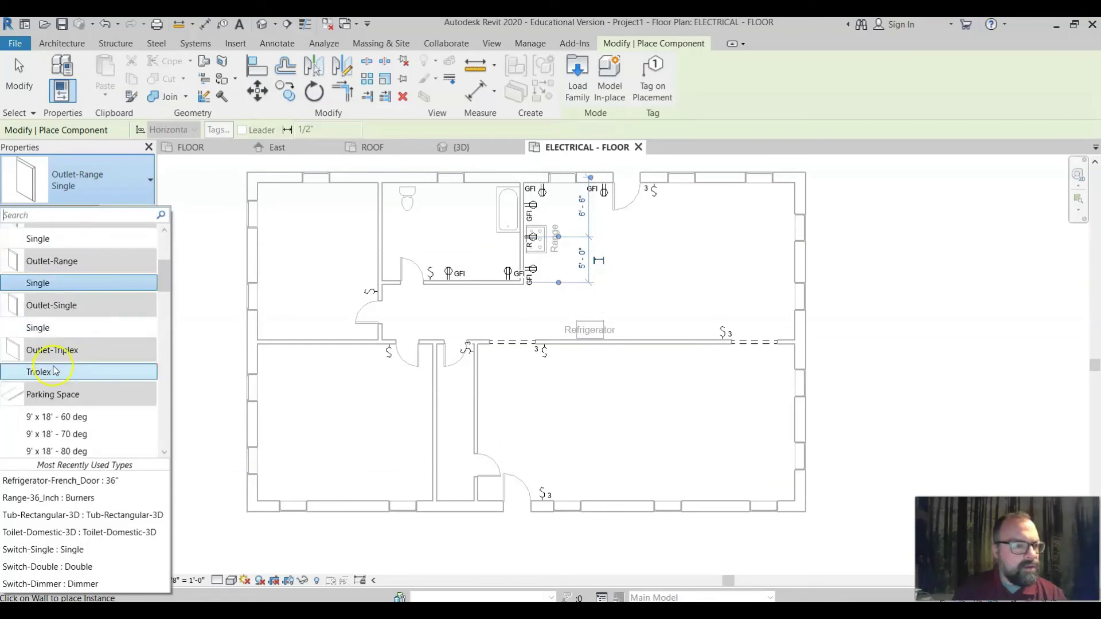
Using Outlet-Single : Single, place three outlets on the kitchen's top and right walls
{"action": "left_click", "coordinate": [49, 328]}
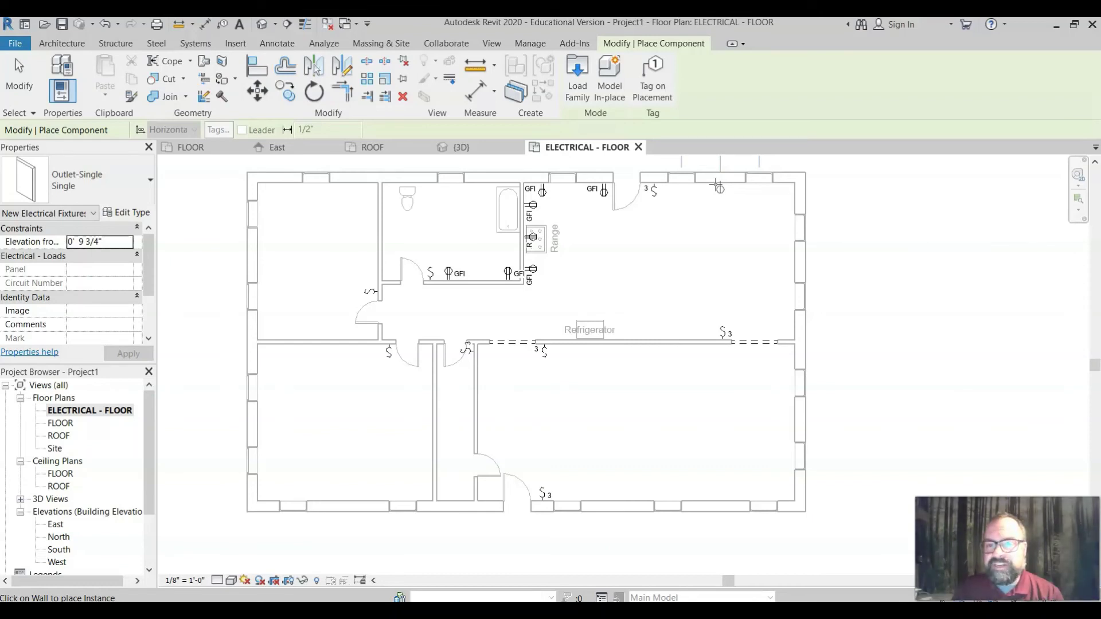
{"action": "left_click", "coordinate": [718, 187]}
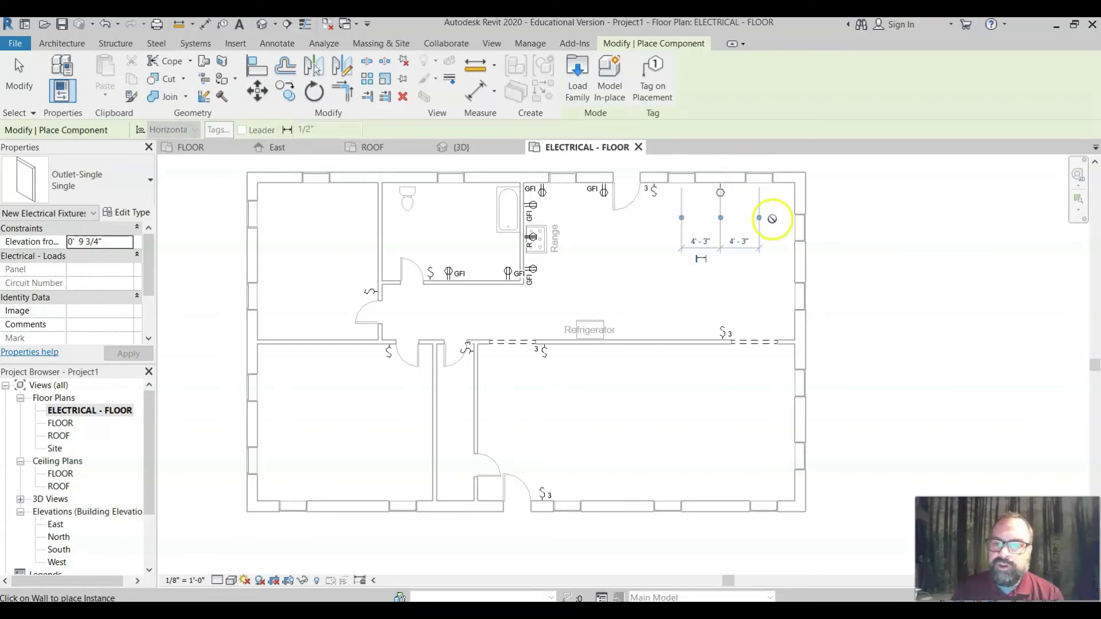
{"action": "left_click", "coordinate": [787, 203]}
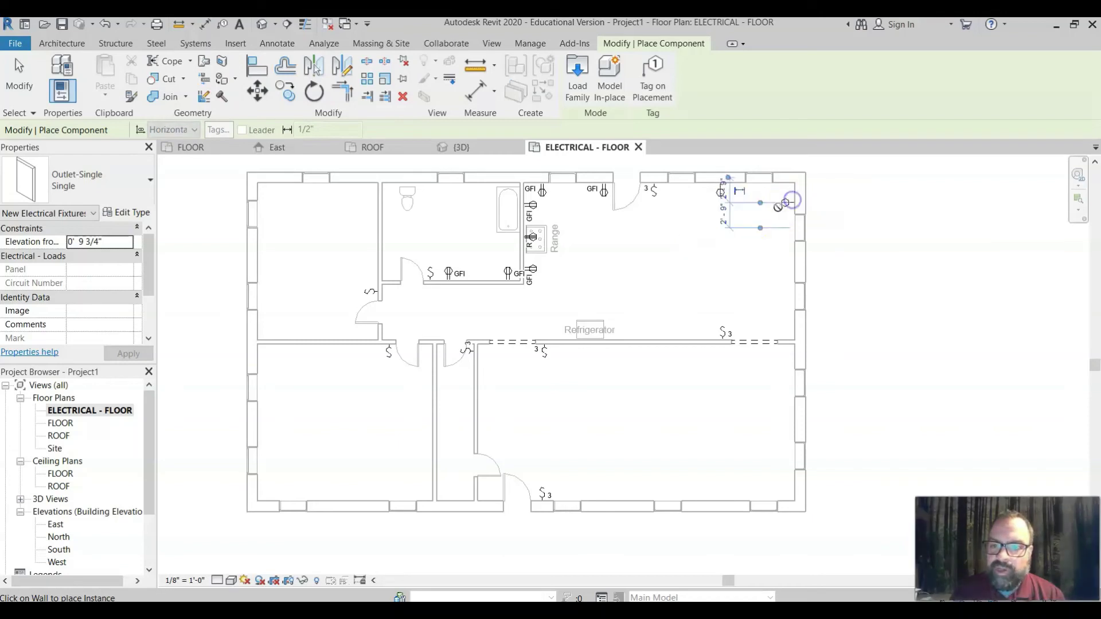
{"action": "left_click", "coordinate": [789, 262]}
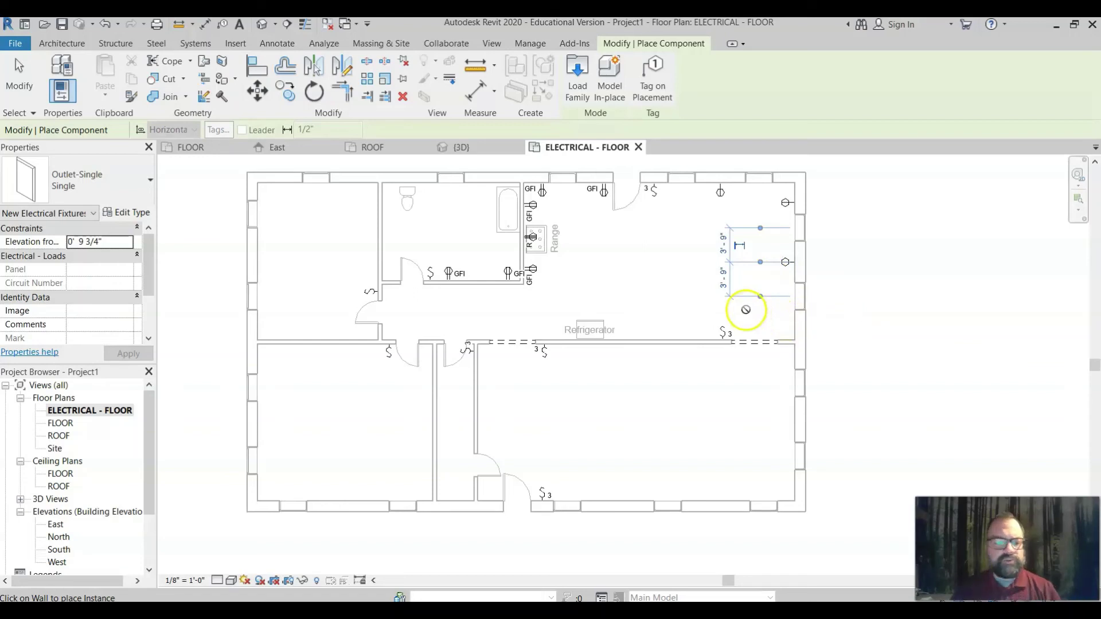
Delete the three single outlets from the kitchen's top and right walls
{"action": "key", "text": "Escape"}
{"action": "key", "text": "Escape"}
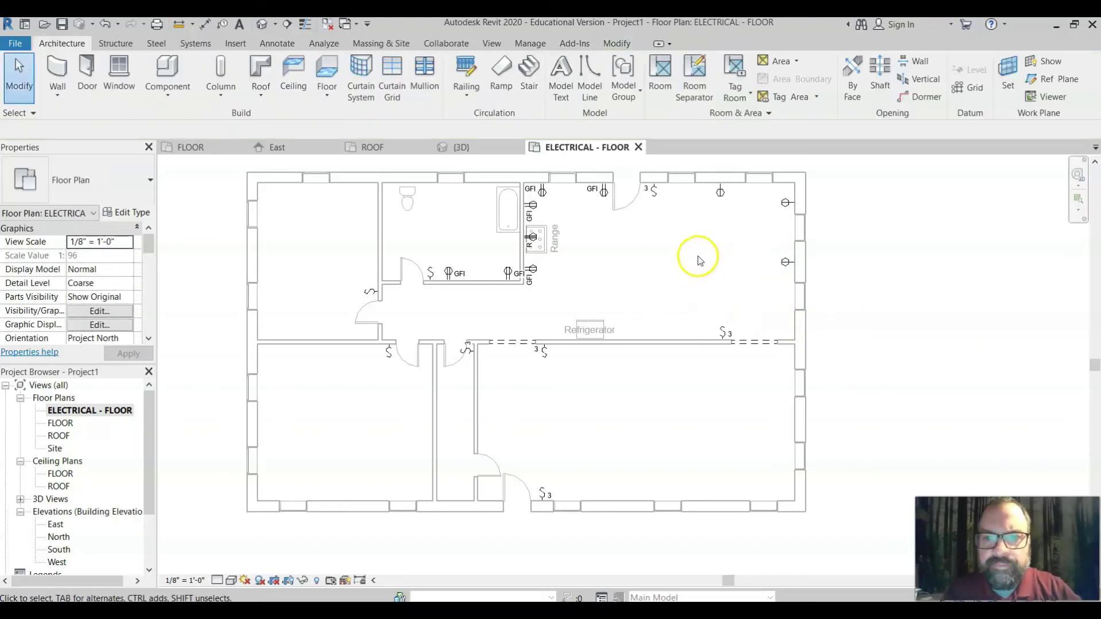
{"action": "left_click", "coordinate": [716, 190]}
{"action": "left_click", "coordinate": [723, 198]}
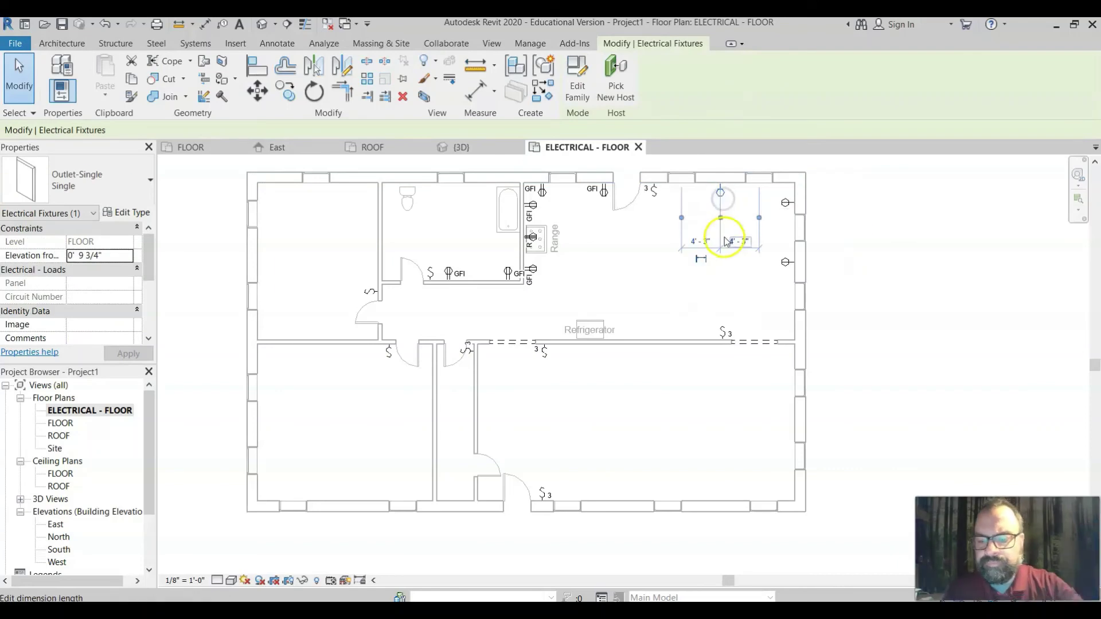
{"action": "key", "text": "Delete"}
{"action": "left_click", "coordinate": [785, 202]}
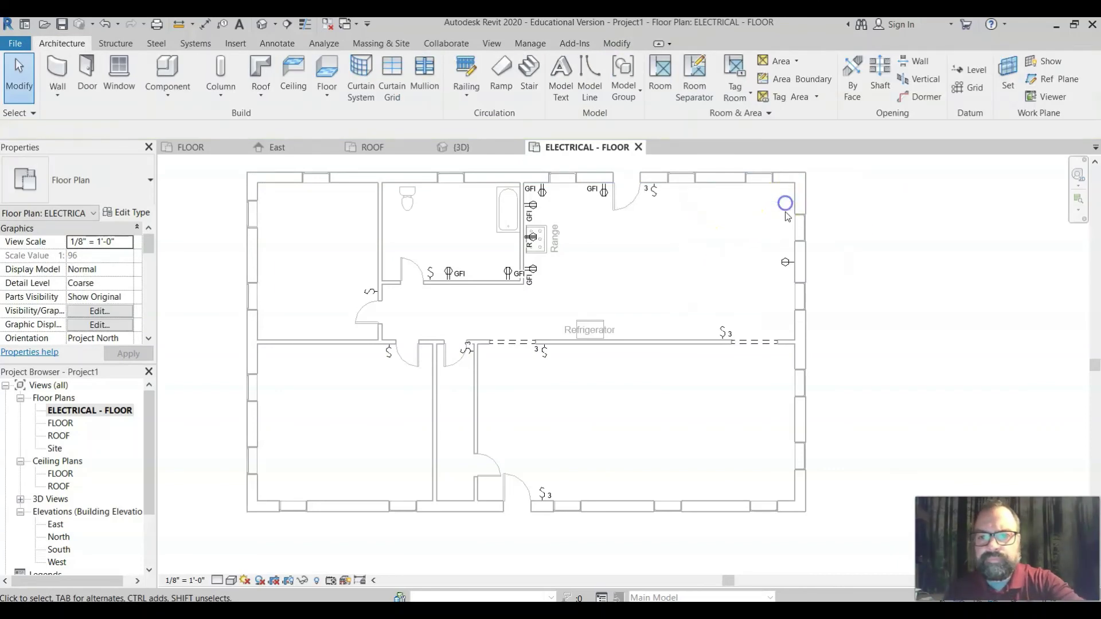
{"action": "left_click", "coordinate": [786, 262], "text": "ctrl"}
{"action": "key", "text": "Delete"}
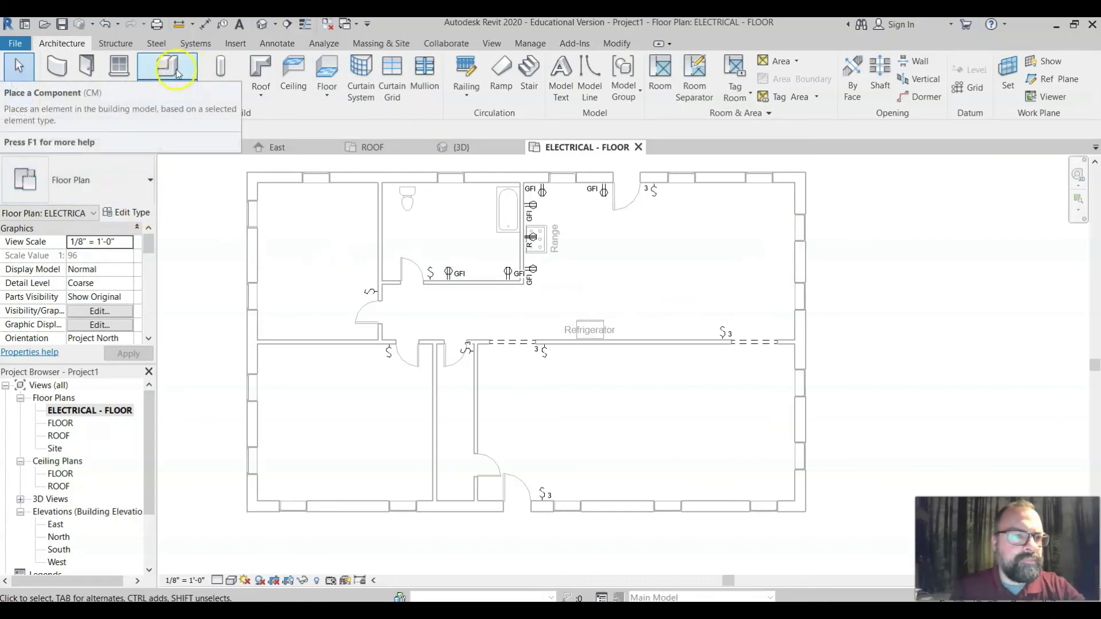
Load the Outlet-Duplex family into the project through Component's Load Family
{"action": "left_click", "coordinate": [154, 88]}
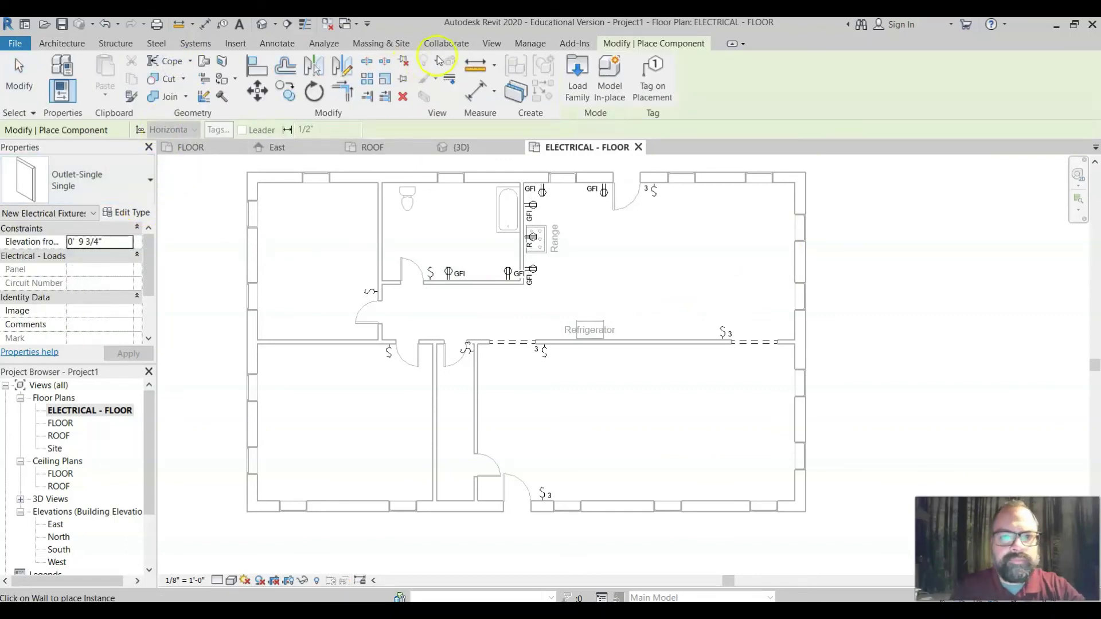
{"action": "left_click", "coordinate": [567, 68]}
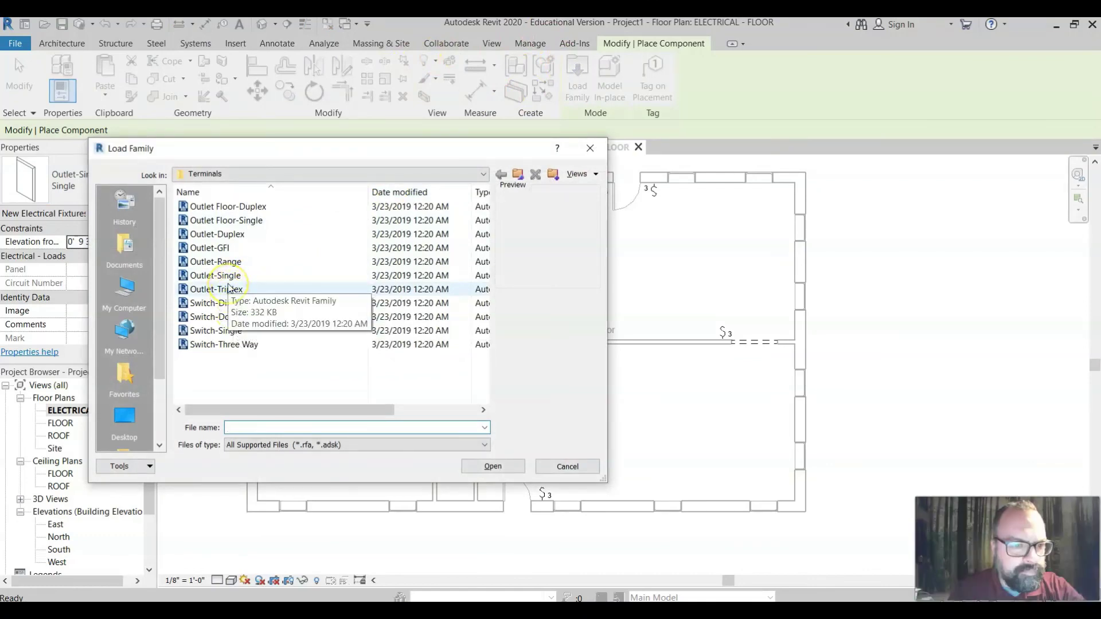
{"action": "double_click", "coordinate": [221, 234]}
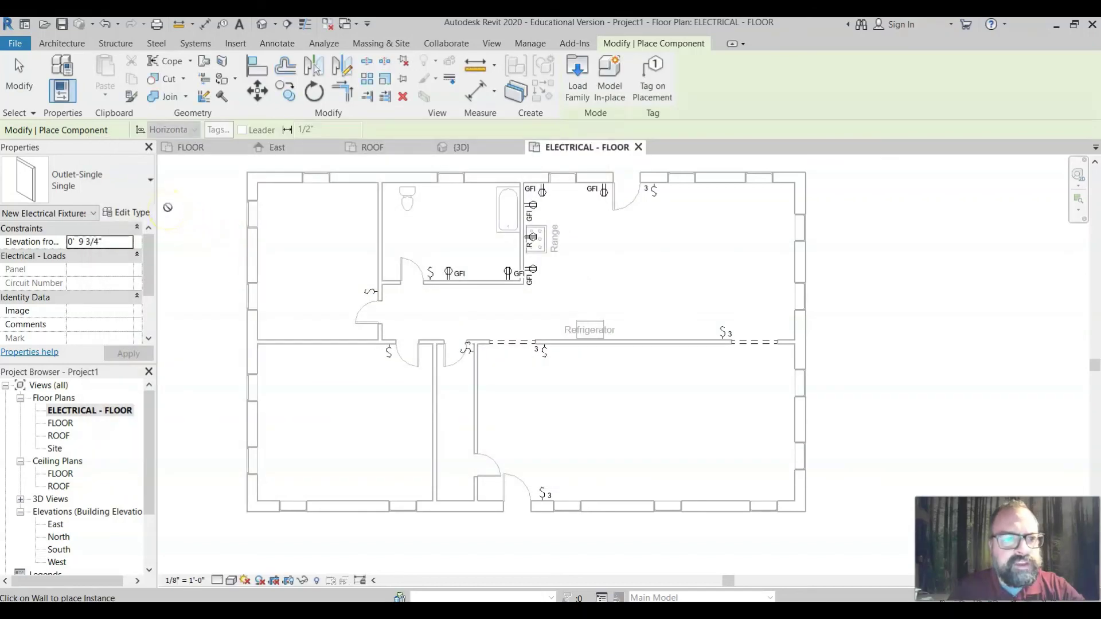
Place six Outlet-Duplex : Single outlets along the kitchen's top, right and lower walls, including the refrigerator
{"action": "left_click", "coordinate": [147, 184]}
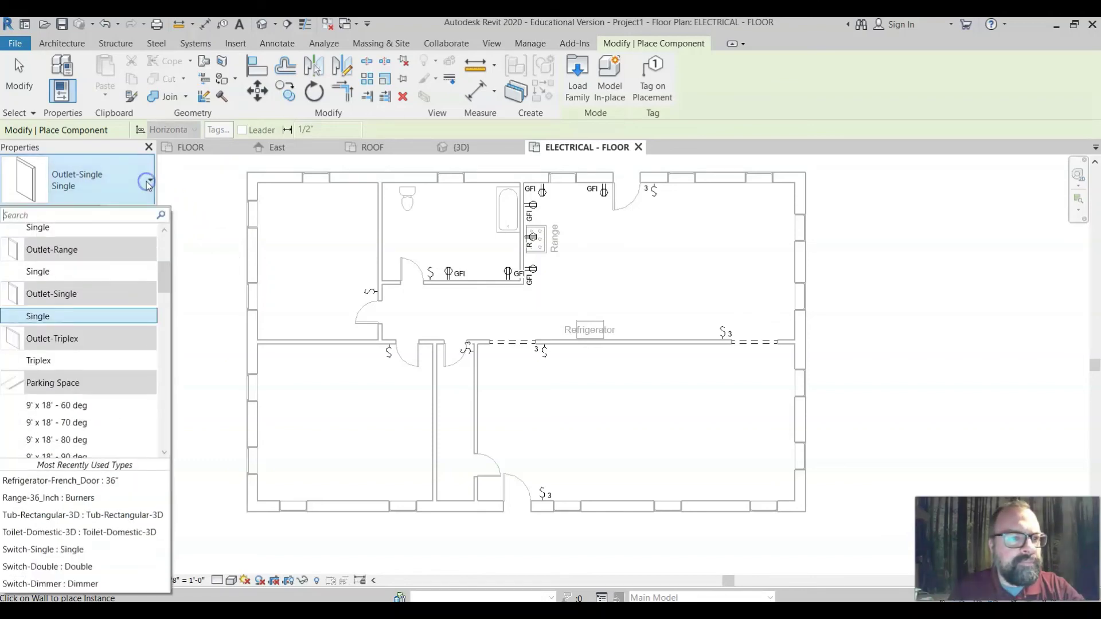
{"action": "scroll", "coordinate": [82, 287], "scroll_direction": "up", "scroll_amount": 1}
{"action": "scroll", "coordinate": [82, 287], "scroll_direction": "up", "scroll_amount": 2}
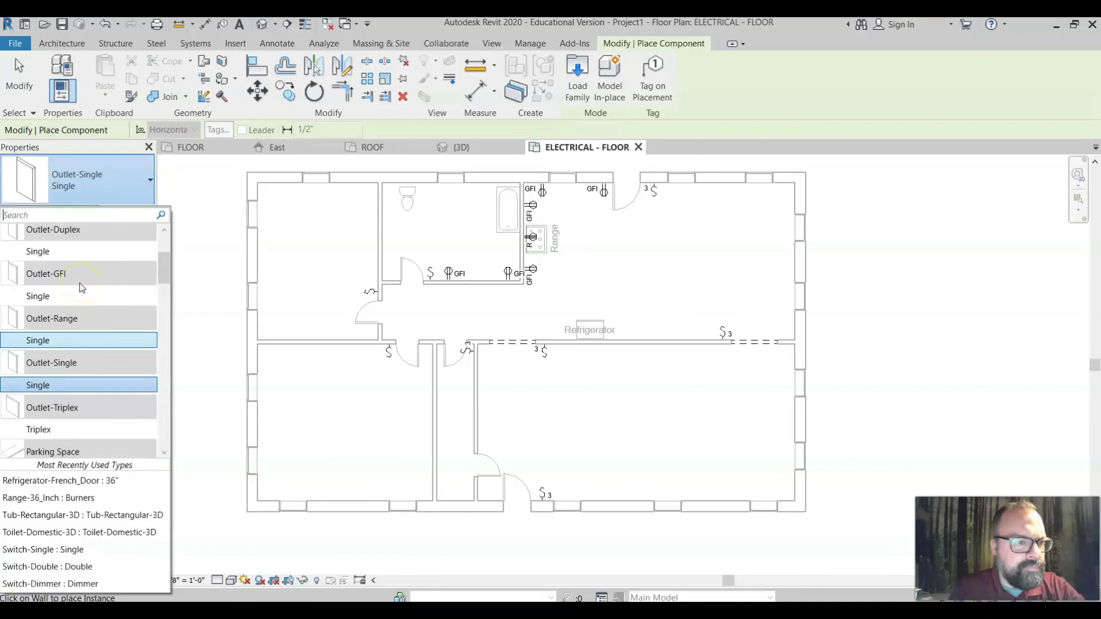
{"action": "left_click", "coordinate": [39, 287]}
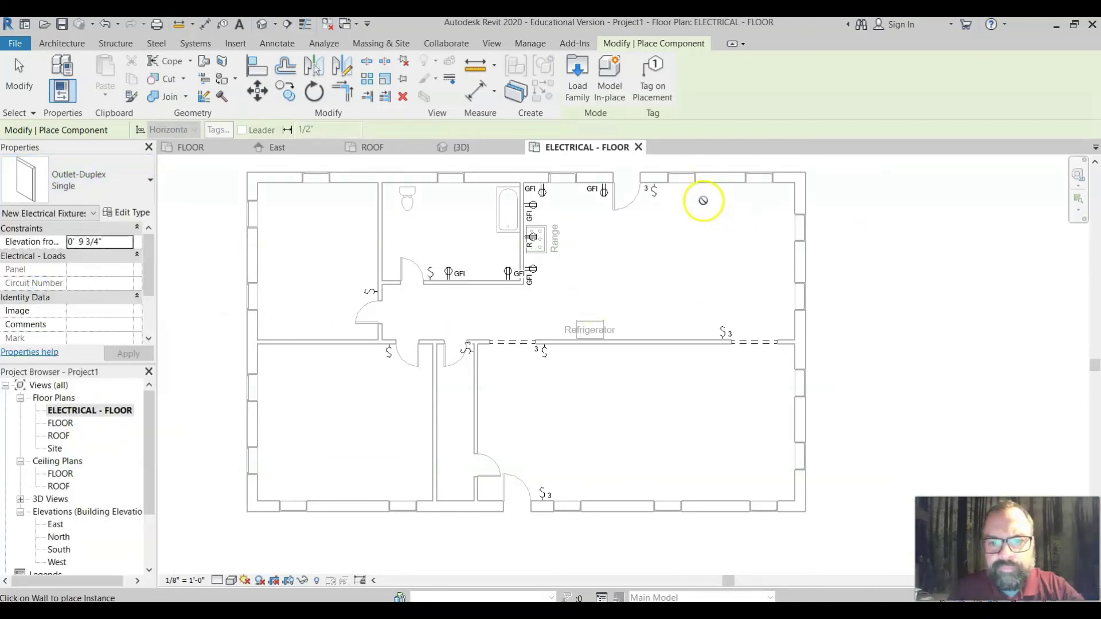
{"action": "left_click", "coordinate": [709, 188]}
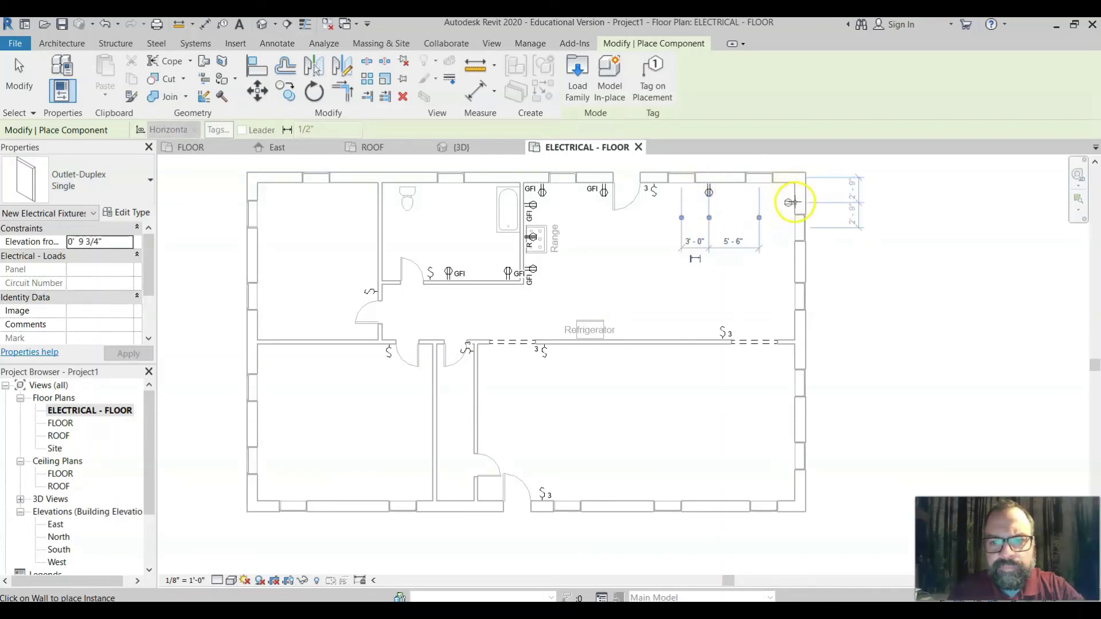
{"action": "left_click", "coordinate": [793, 202]}
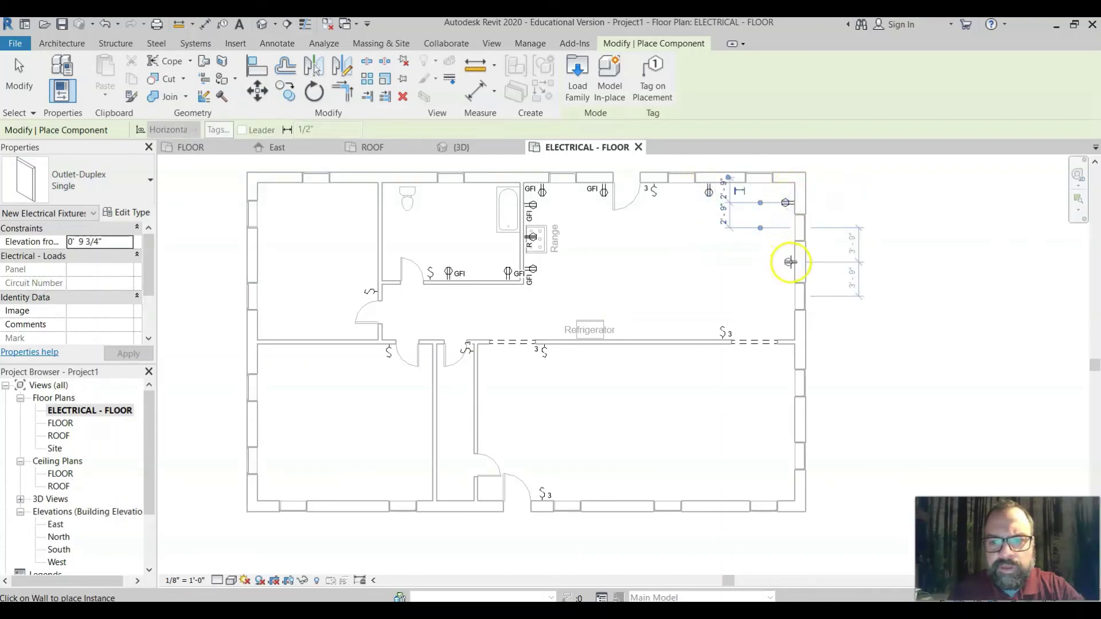
{"action": "left_click", "coordinate": [791, 262]}
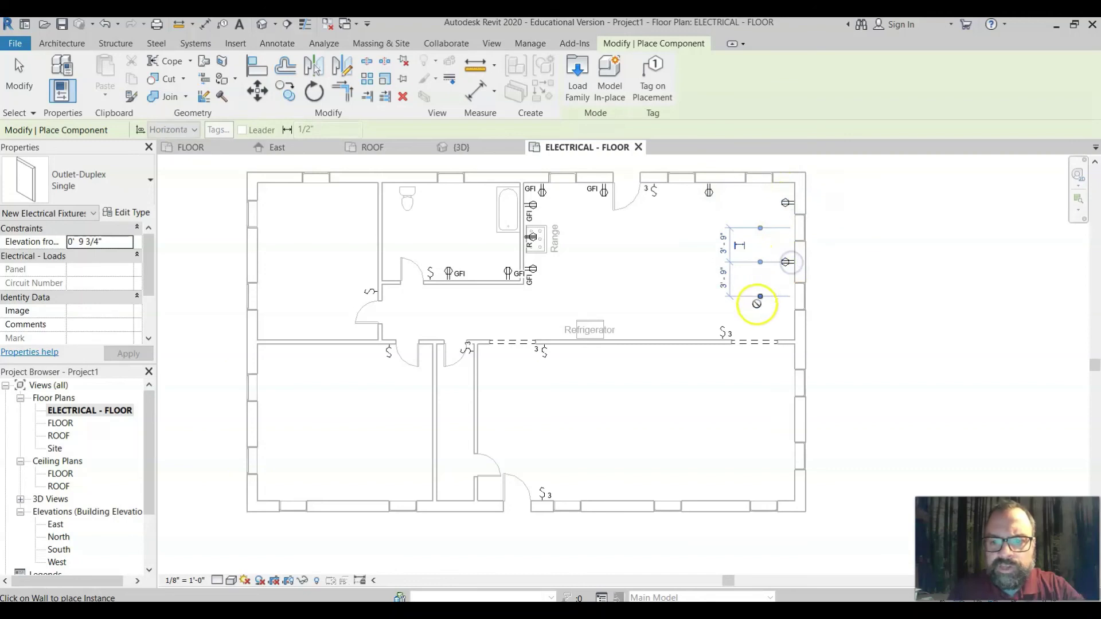
{"action": "left_click", "coordinate": [790, 328]}
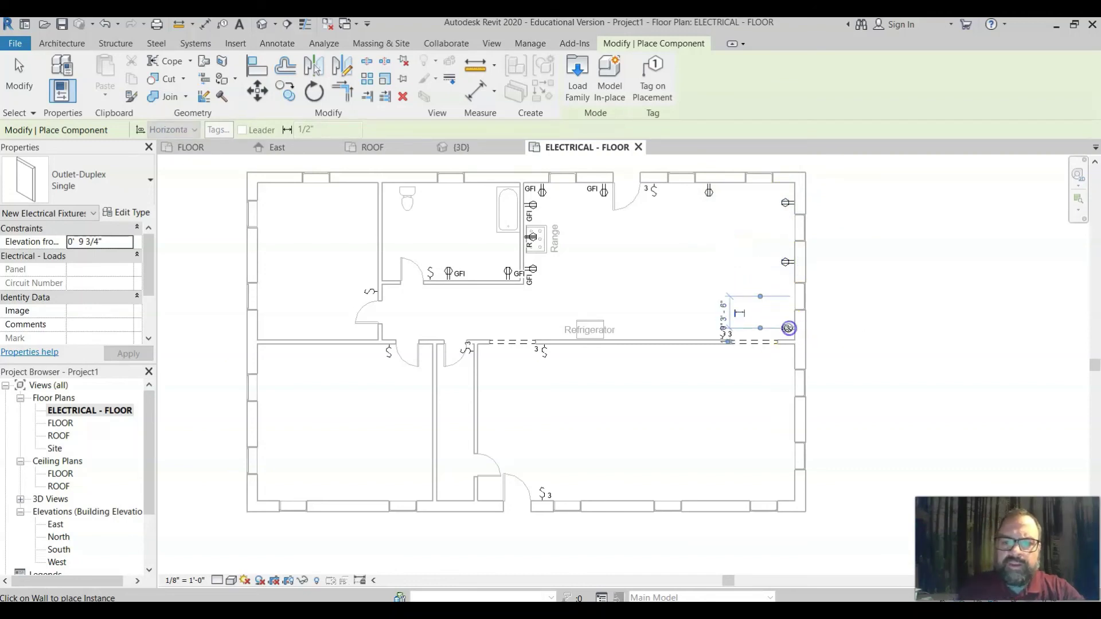
{"action": "left_click", "coordinate": [686, 340]}
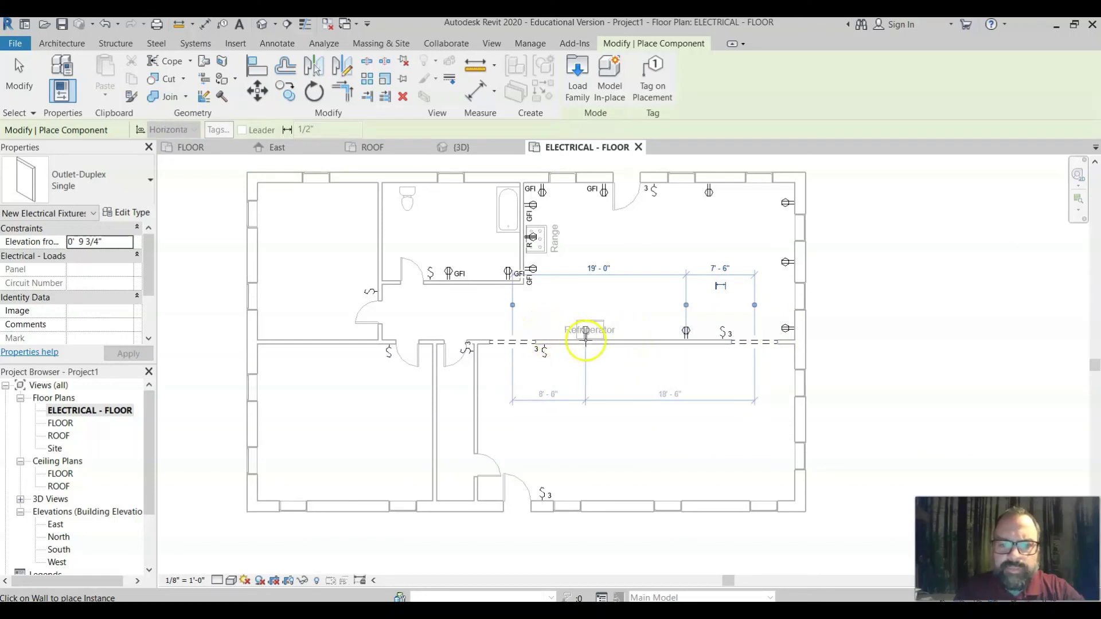
{"action": "left_click", "coordinate": [589, 340]}
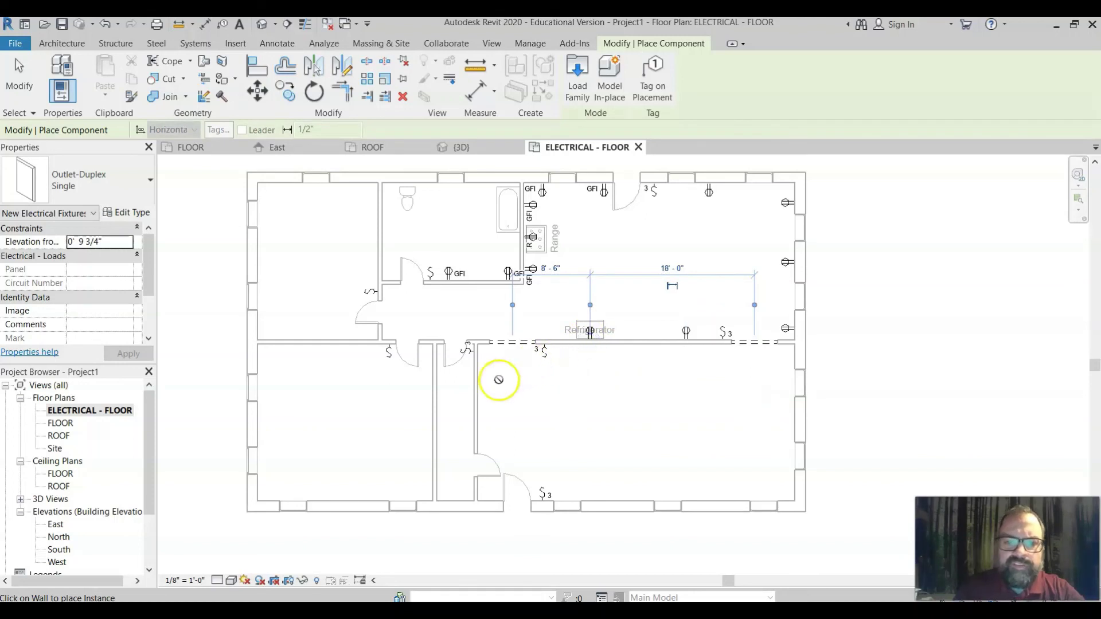
Place six duplex outlets: two on the lower-right room's left wall, three along the bottom, one on the right
{"action": "left_click", "coordinate": [487, 370]}
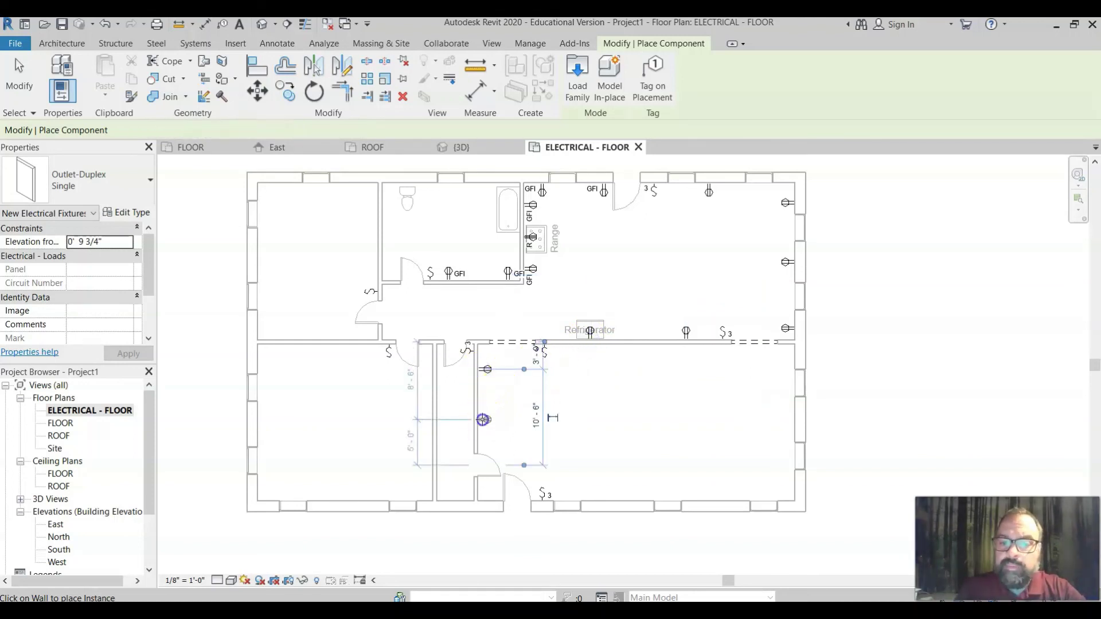
{"action": "left_click", "coordinate": [485, 419]}
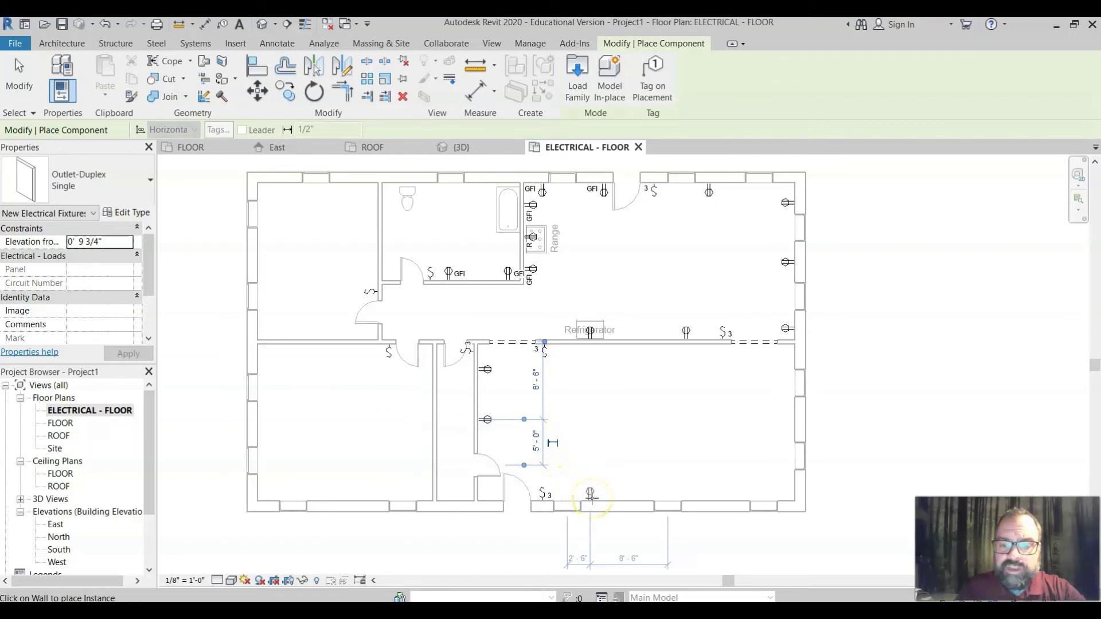
{"action": "left_click", "coordinate": [591, 498]}
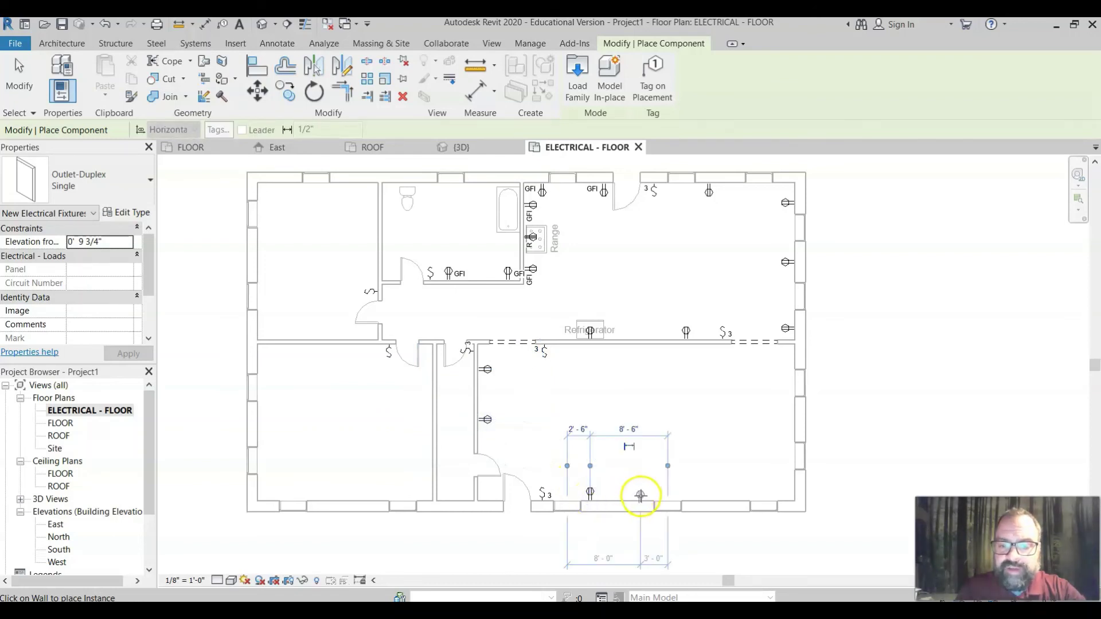
{"action": "left_click", "coordinate": [641, 496]}
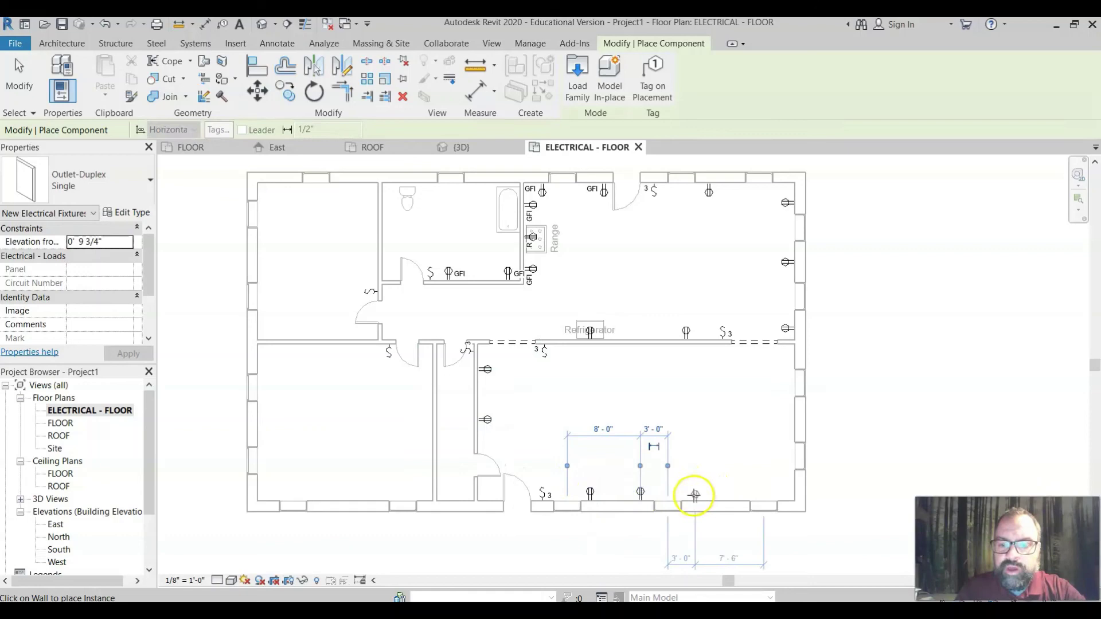
{"action": "left_click", "coordinate": [700, 501]}
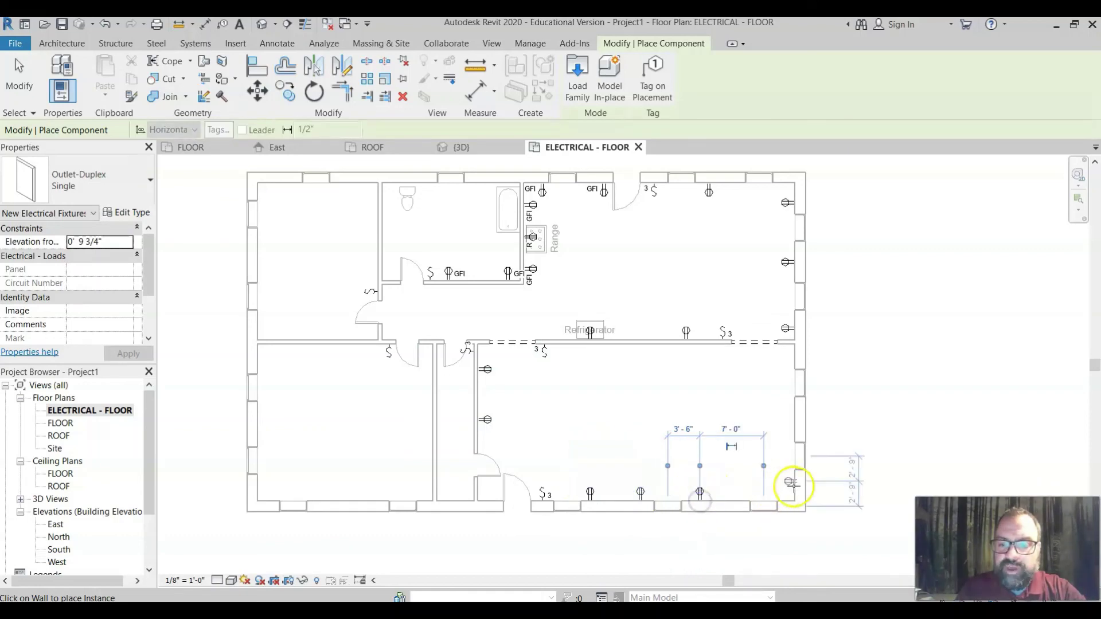
{"action": "left_click", "coordinate": [792, 482]}
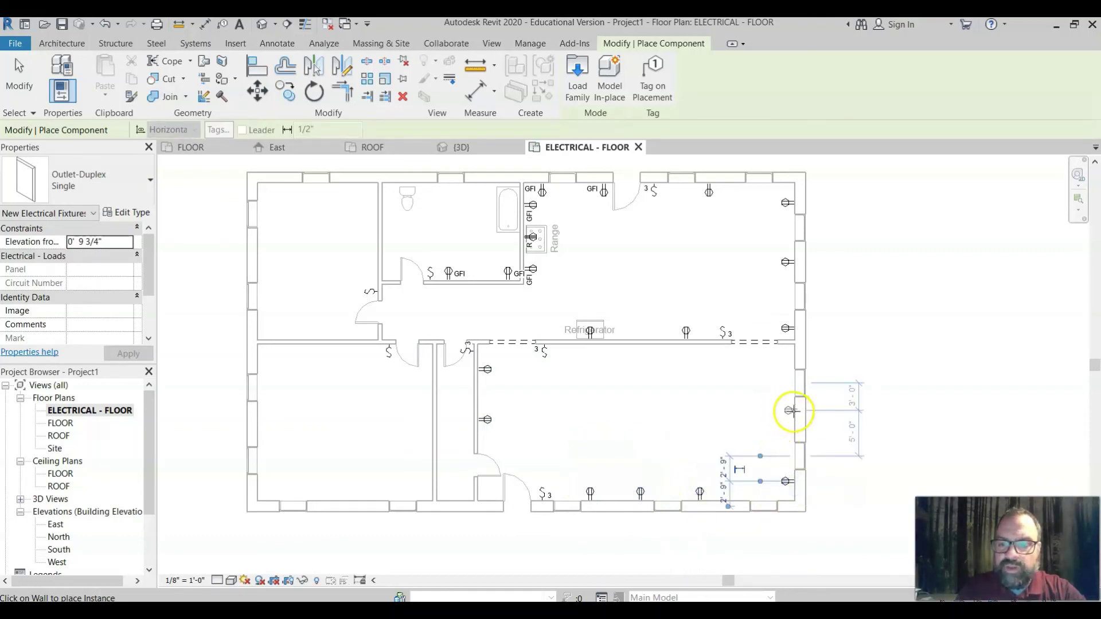